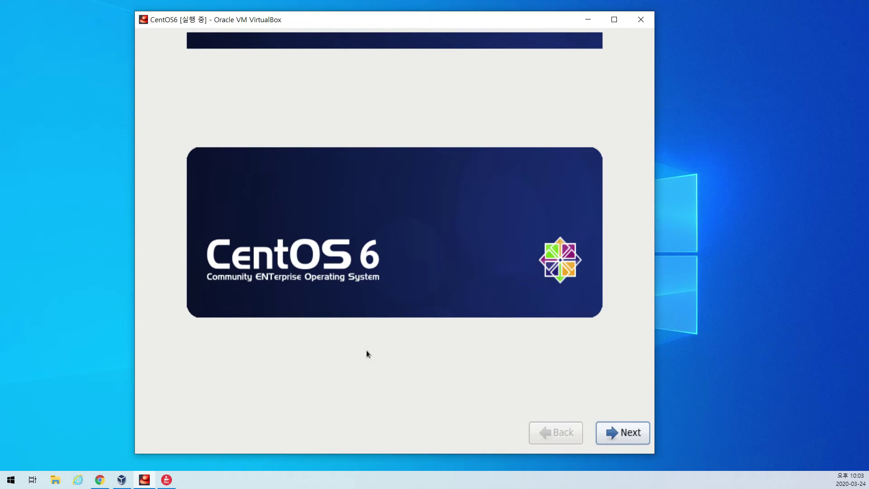
Pass the welcome screen and choose Korean (한국어) as the installation language.
{"action": "left_click", "coordinate": [634, 433]}
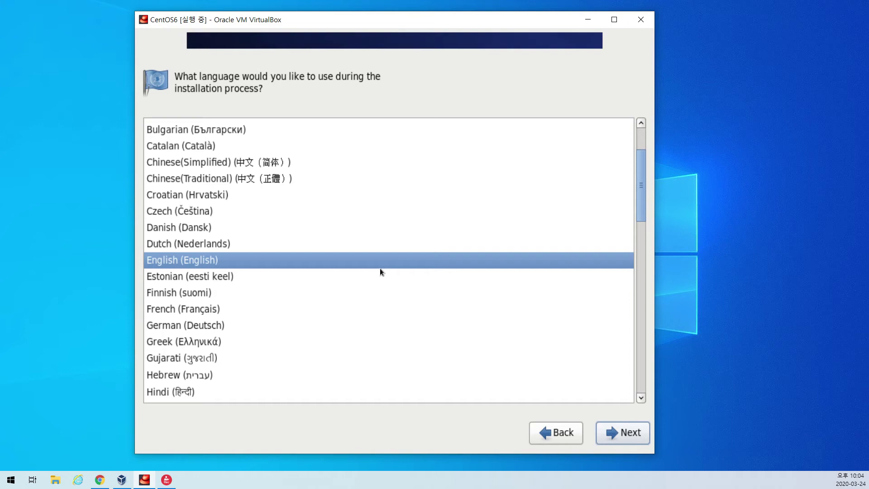
{"action": "scroll", "coordinate": [380, 268], "scroll_direction": "down", "scroll_amount": 5}
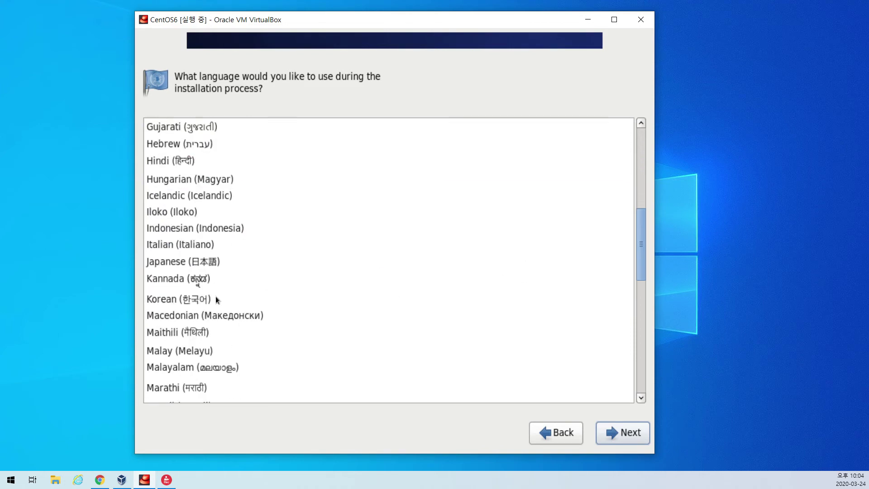
{"action": "left_click", "coordinate": [203, 300]}
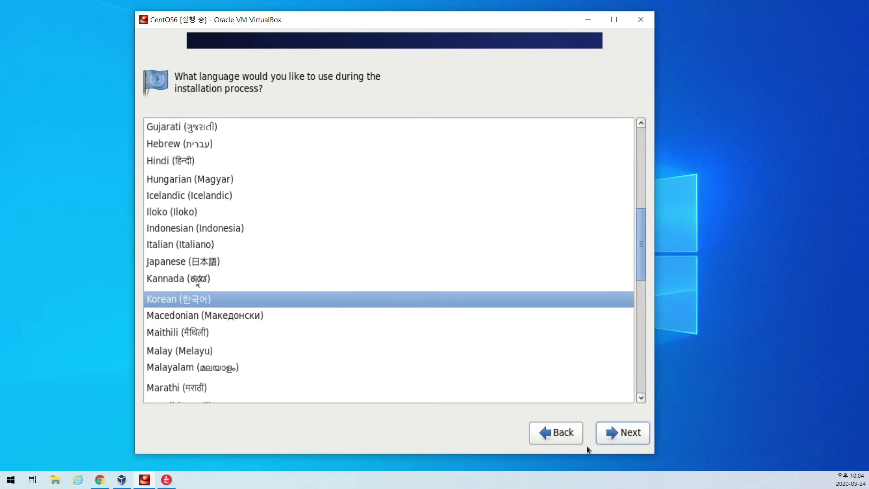
{"action": "left_click", "coordinate": [619, 438]}
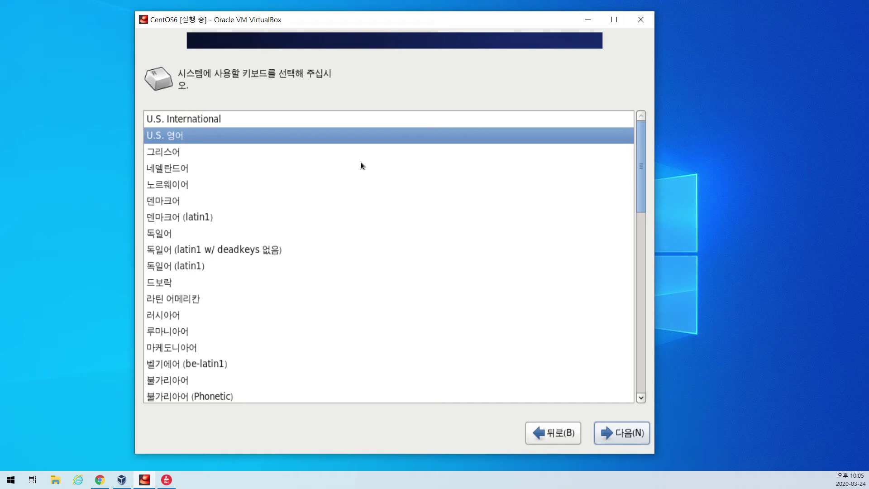
Select the Korean (한국어) keyboard layout from the list.
{"action": "left_click_drag", "start_coordinate": [640, 192], "coordinate": [668, 384]}
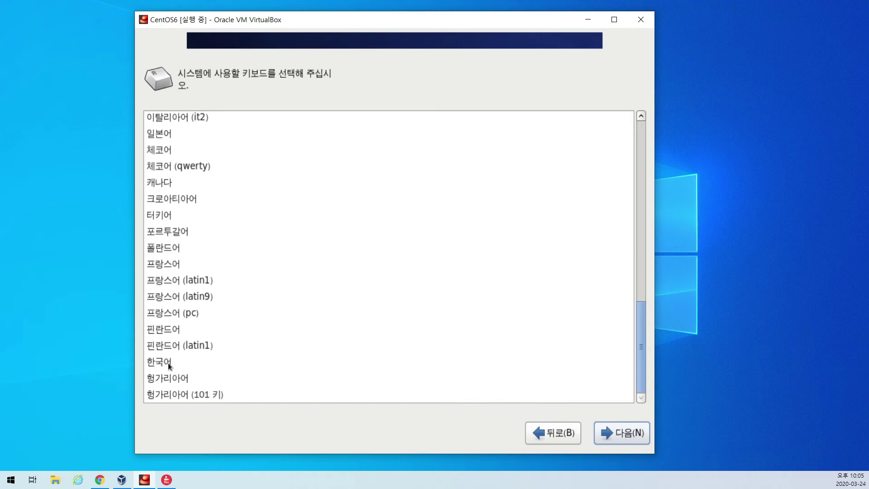
{"action": "left_click", "coordinate": [167, 363]}
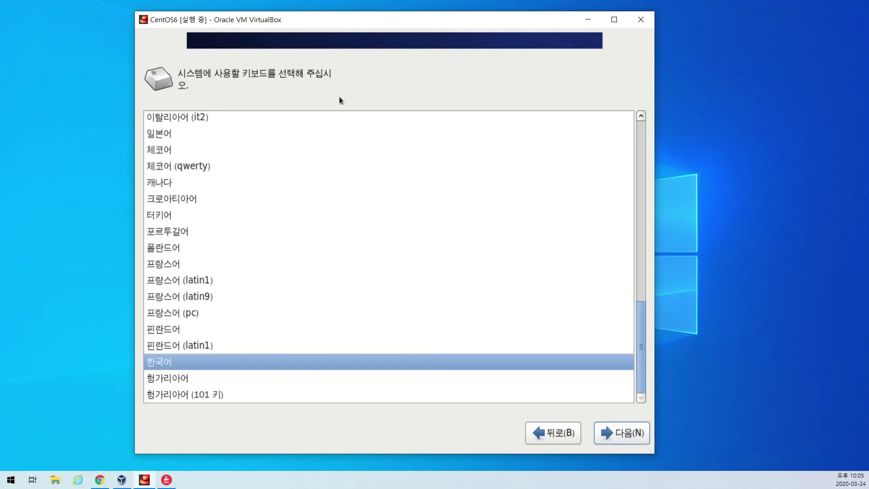
Choose Specialized Storage Devices (특별한 저장 장치) and continue to the drive list.
{"action": "left_click", "coordinate": [630, 432]}
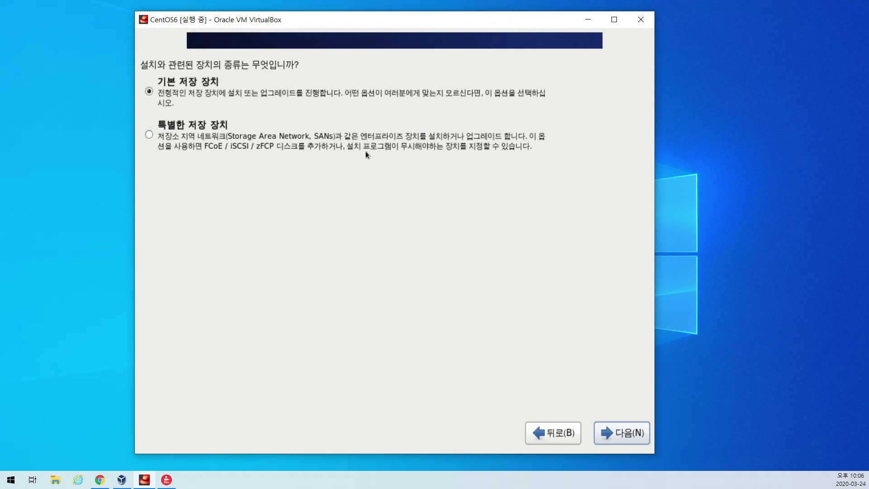
{"action": "left_click", "coordinate": [149, 134]}
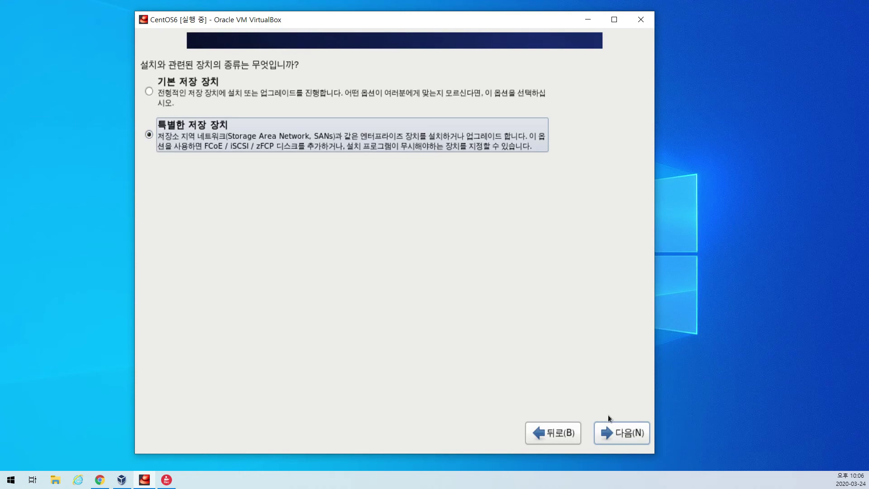
{"action": "left_click", "coordinate": [624, 433]}
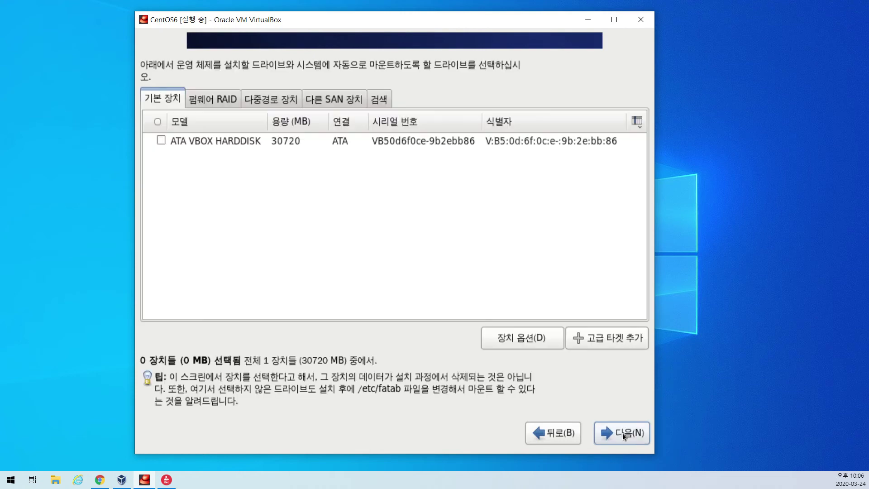
Browse the firmware RAID, multipath, other SAN and search device tabs, then go back.
{"action": "left_click", "coordinate": [221, 99]}
{"action": "left_click", "coordinate": [270, 102]}
{"action": "left_click", "coordinate": [327, 102]}
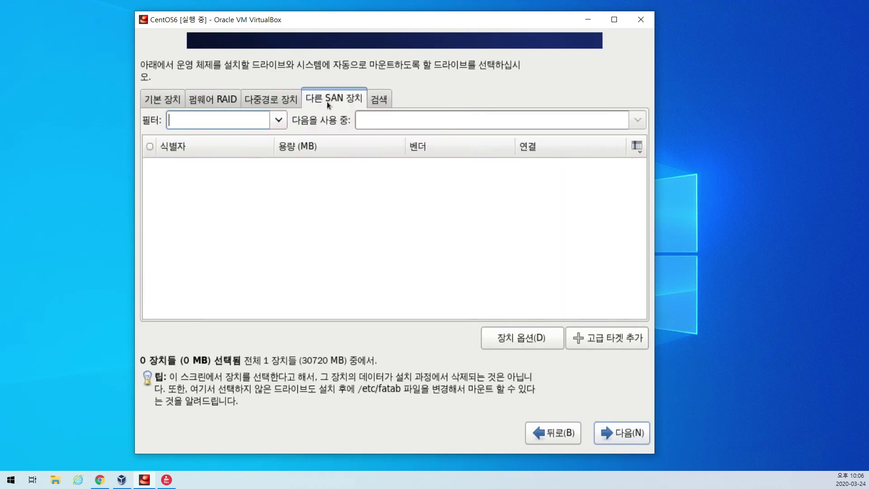
{"action": "left_click", "coordinate": [389, 99]}
{"action": "left_click", "coordinate": [319, 97]}
{"action": "left_click", "coordinate": [271, 99]}
{"action": "left_click", "coordinate": [217, 98]}
{"action": "left_click", "coordinate": [170, 98]}
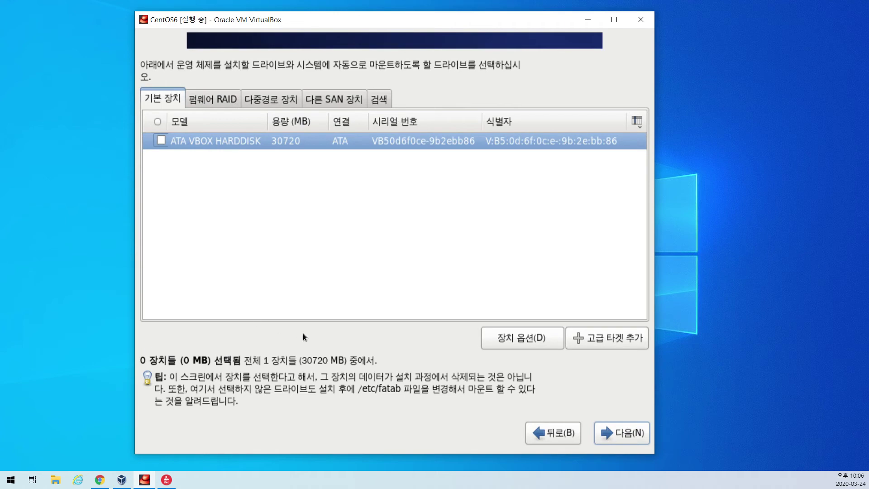
{"action": "left_click", "coordinate": [561, 434]}
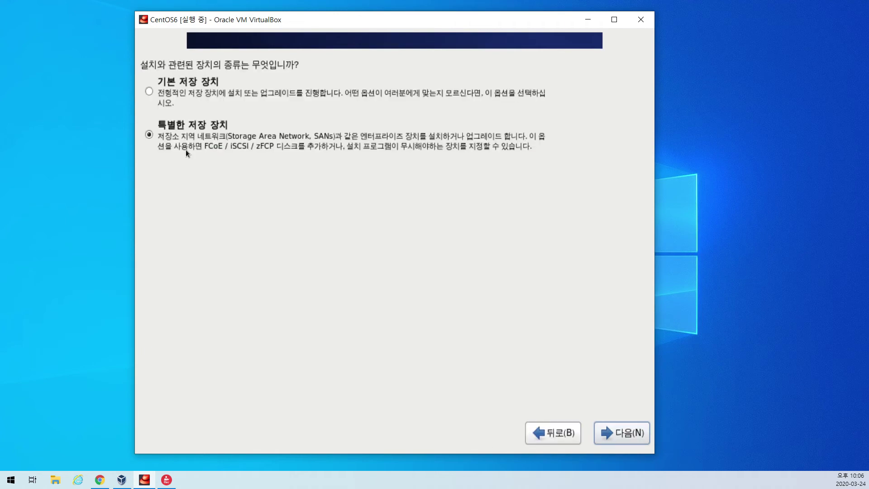
Proceed with Basic Storage Devices and move the storage warning dialog higher up.
{"action": "left_click", "coordinate": [160, 93]}
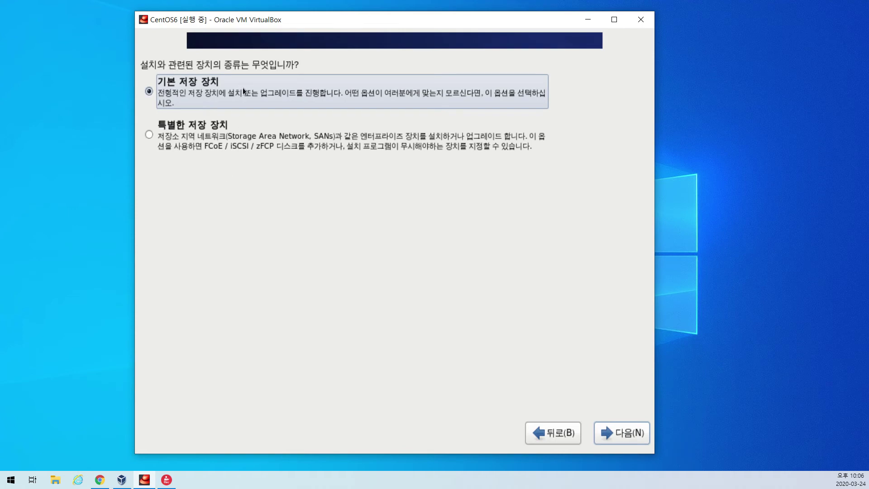
{"action": "left_click", "coordinate": [637, 433]}
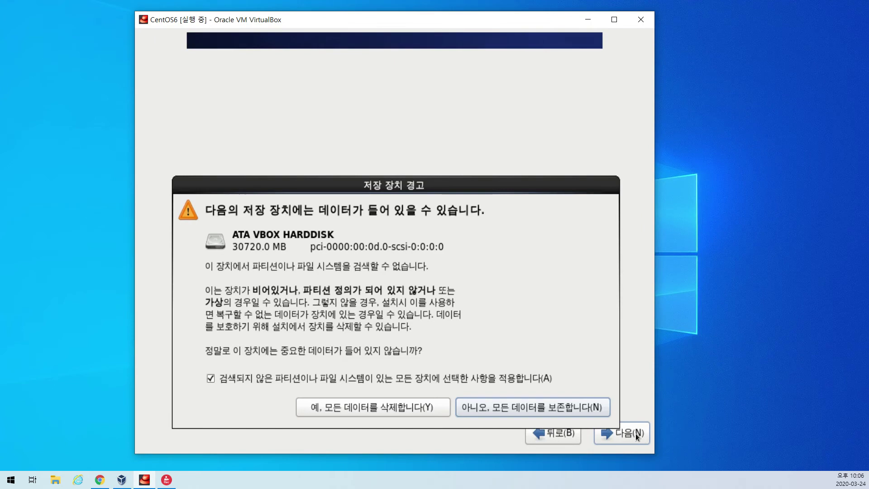
{"action": "left_click_drag", "start_coordinate": [410, 184], "coordinate": [414, 93]}
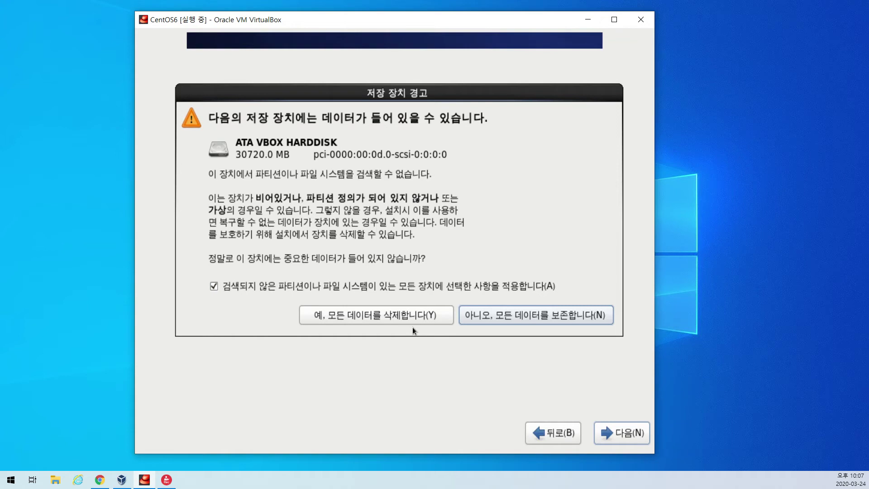
Confirm discarding all disk data, then set hostname www after trying mail and ns.posein.org.
{"action": "left_click", "coordinate": [402, 317]}
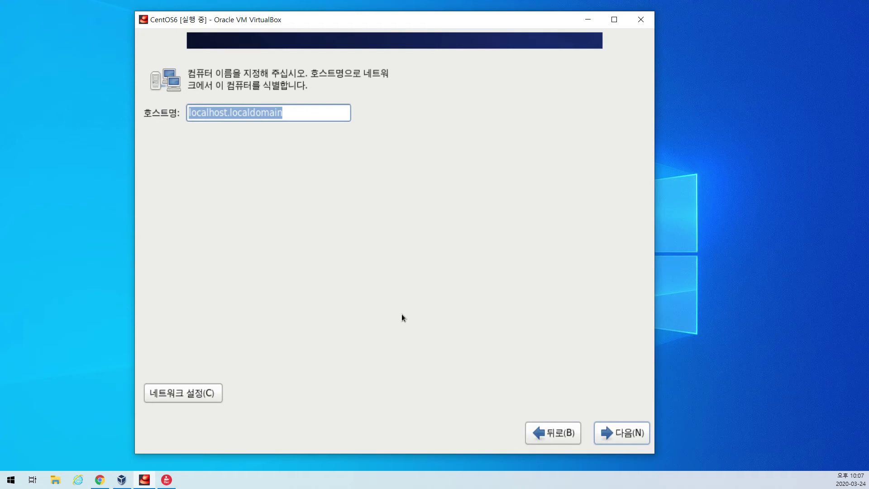
{"action": "key", "text": "BackSpace"}
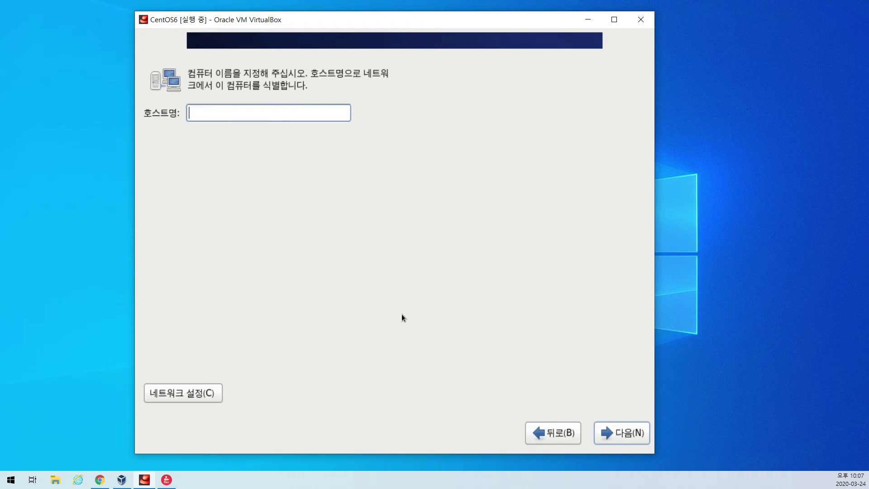
{"action": "type", "text": "www"}
{"action": "key", "text": "BackSpace"}
{"action": "key", "text": "BackSpace"}
{"action": "key", "text": "BackSpace"}
{"action": "type", "text": "mail"}
{"action": "key", "text": "BackSpace"}
{"action": "key", "text": "BackSpace"}
{"action": "key", "text": "BackSpace"}
{"action": "key", "text": "BackSpace"}
{"action": "type", "text": "ns.posein.org"}
{"action": "key", "text": "BackSpace"}
{"action": "key", "text": "BackSpace"}
{"action": "key", "text": "BackSpace"}
{"action": "key", "text": "BackSpace"}
{"action": "key", "text": "BackSpace"}
{"action": "key", "text": "BackSpace"}
{"action": "key", "text": "BackSpace"}
{"action": "key", "text": "BackSpace"}
{"action": "key", "text": "BackSpace"}
{"action": "key", "text": "BackSpace"}
{"action": "key", "text": "BackSpace"}
{"action": "key", "text": "BackSpace"}
{"action": "key", "text": "BackSpace"}
{"action": "type", "text": "www"}
Open the network settings and select the wired System eth0 connection.
{"action": "left_click", "coordinate": [186, 395]}
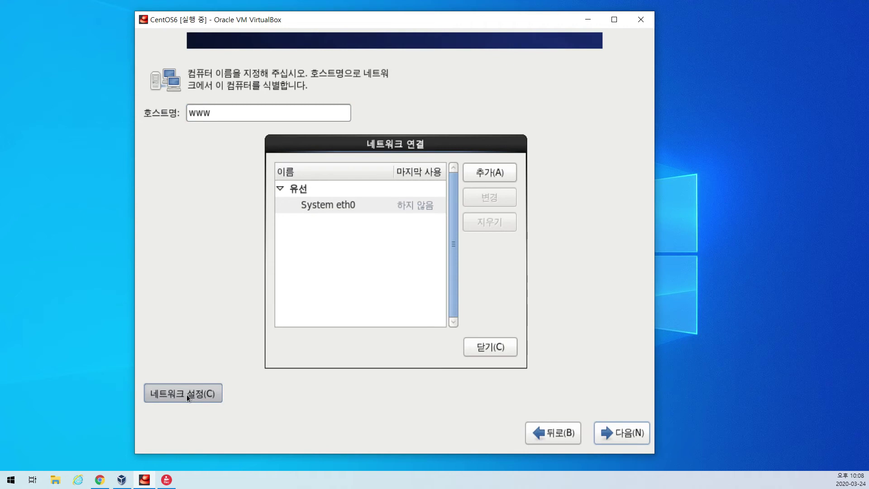
{"action": "left_click", "coordinate": [330, 209]}
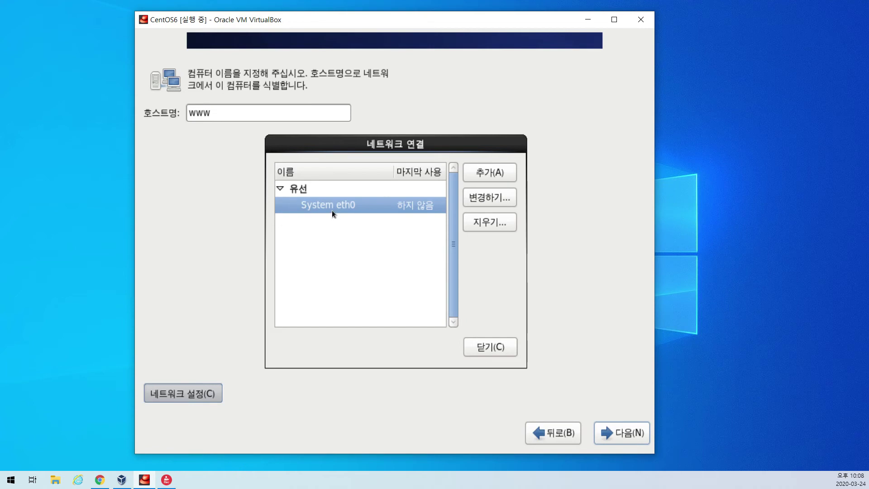
Edit System eth0, turn on Connect automatically, and view its 802.1x security settings.
{"action": "left_click", "coordinate": [486, 200]}
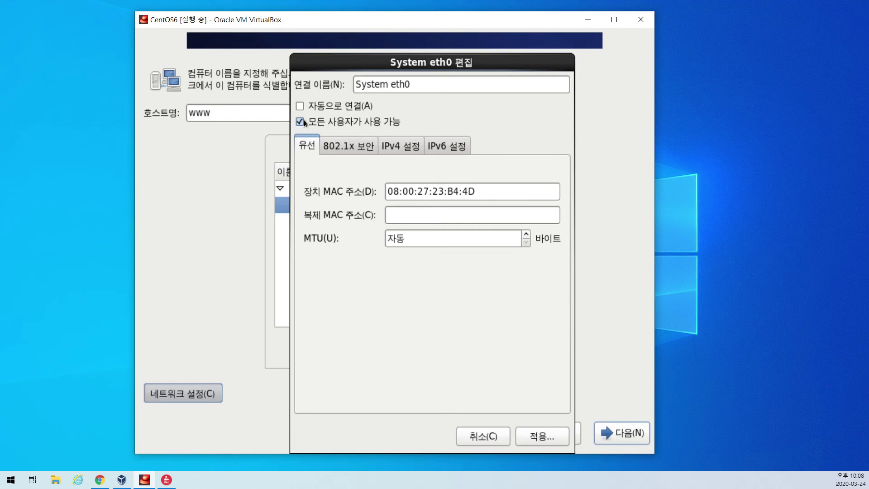
{"action": "left_click", "coordinate": [301, 107]}
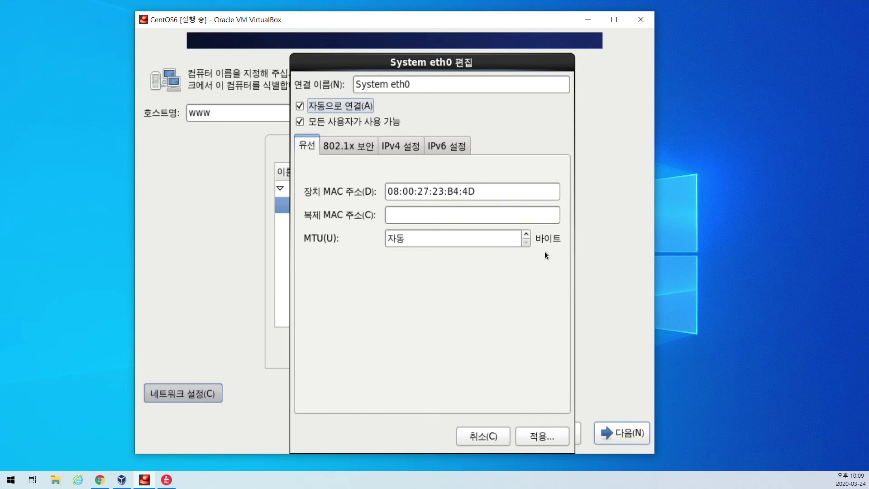
{"action": "left_click", "coordinate": [350, 145]}
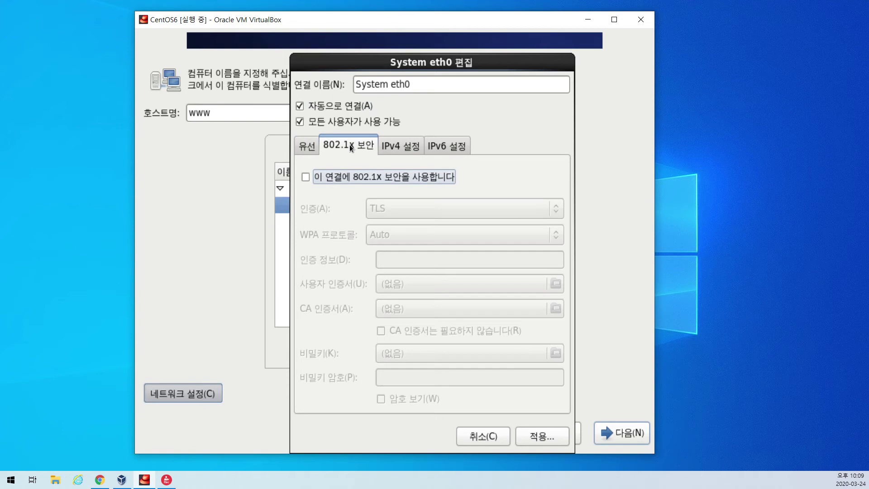
Show System eth0's IPv4 Settings and expand the addressing method list.
{"action": "left_click", "coordinate": [401, 148]}
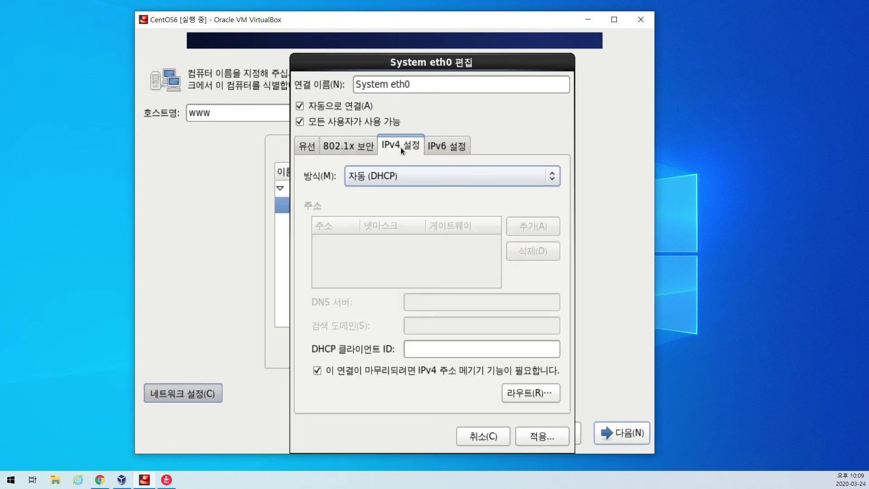
{"action": "left_click", "coordinate": [426, 175]}
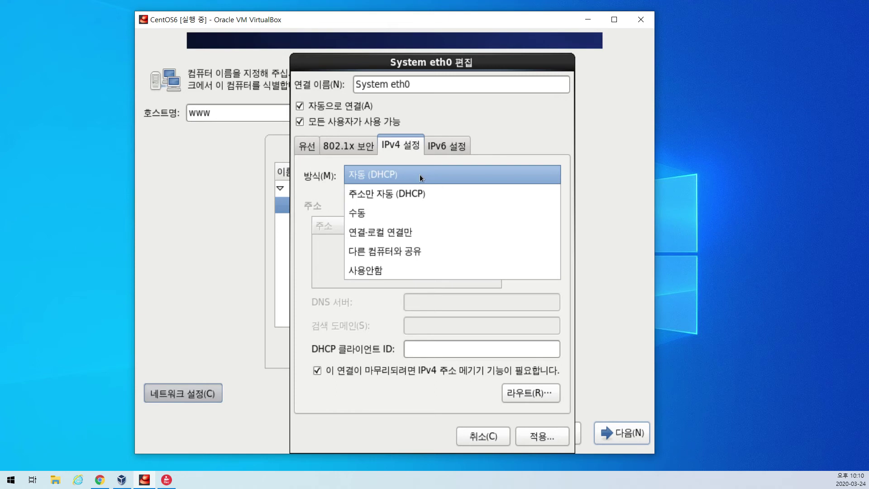
Set IPv4 method to Manual and add an address row with 203.247.31.120.
{"action": "left_click", "coordinate": [396, 212]}
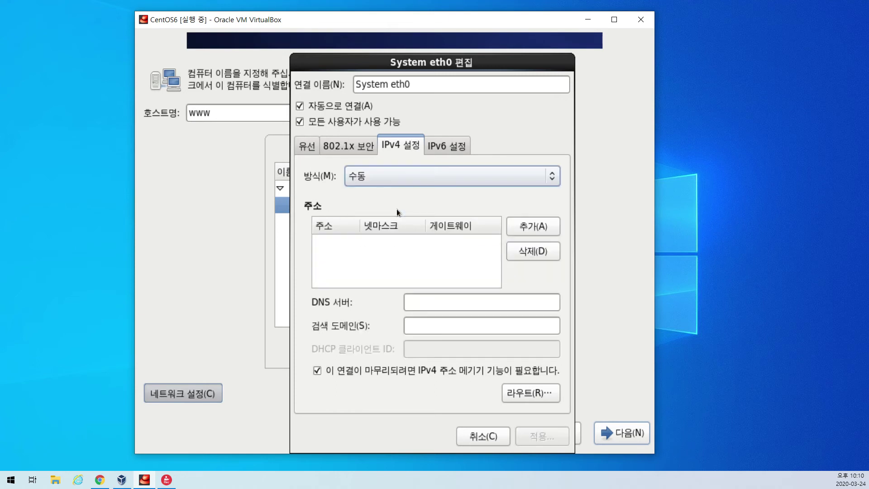
{"action": "left_click", "coordinate": [528, 229]}
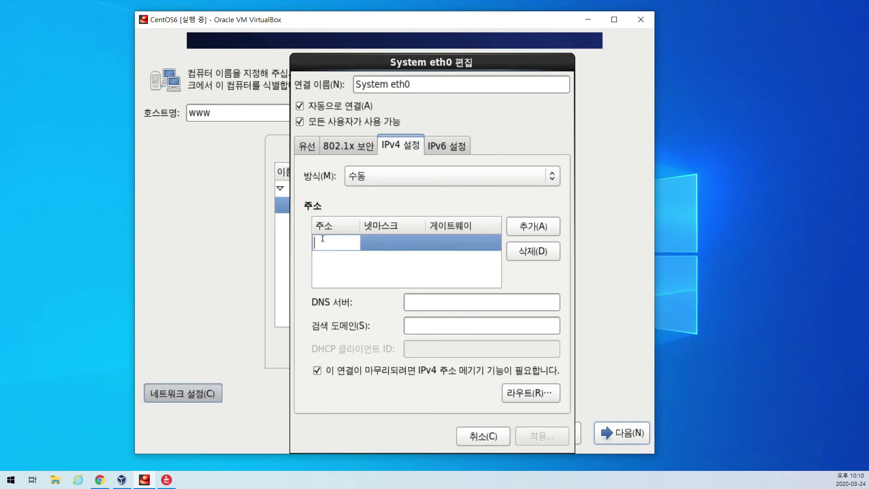
{"action": "key", "text": "Tab"}
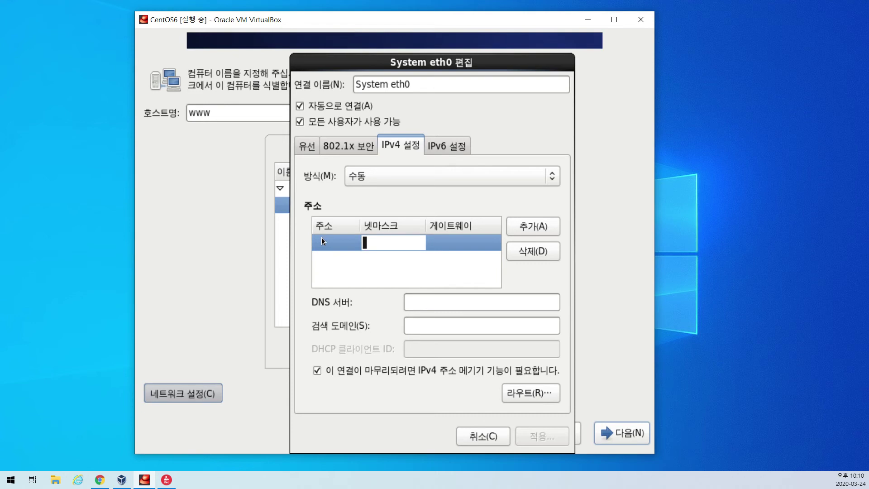
{"action": "left_click", "coordinate": [340, 240]}
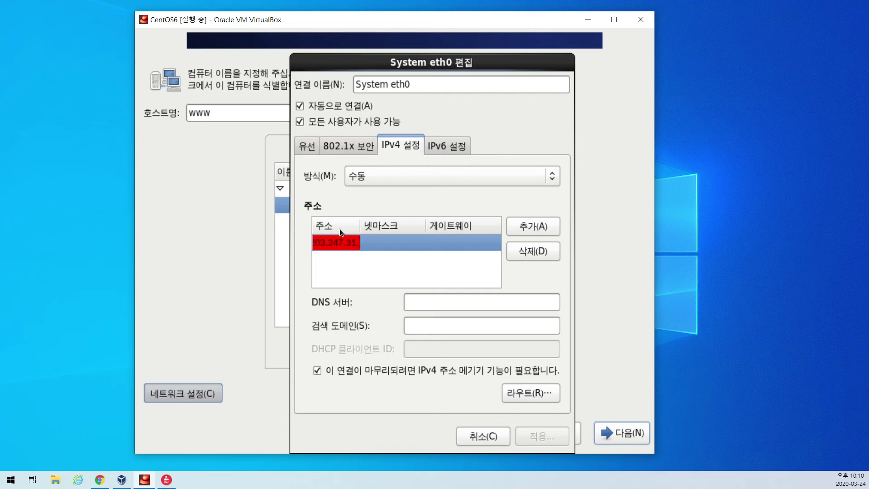
{"action": "type", "text": "203.247.31.120"}
{"action": "key", "text": "Tab"}
Enter netmask 255.255.255.0, then delete the trial address row.
{"action": "type", "text": "2552"}
{"action": "key", "text": "BackSpace"}
{"action": "type", "text": ".255.255.0"}
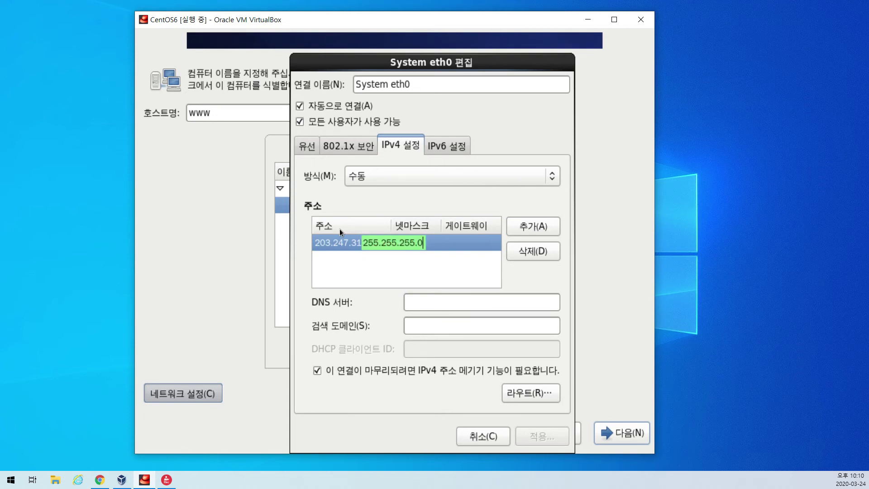
{"action": "key", "text": "Tab"}
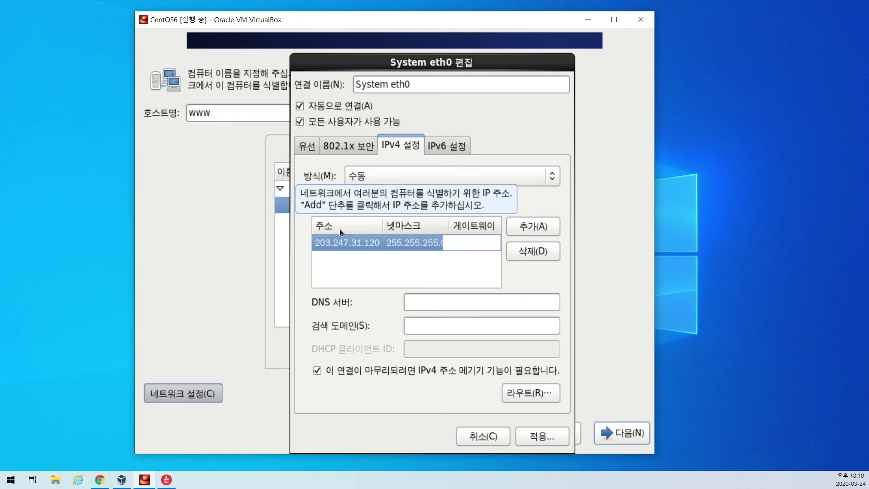
{"action": "left_click", "coordinate": [483, 305]}
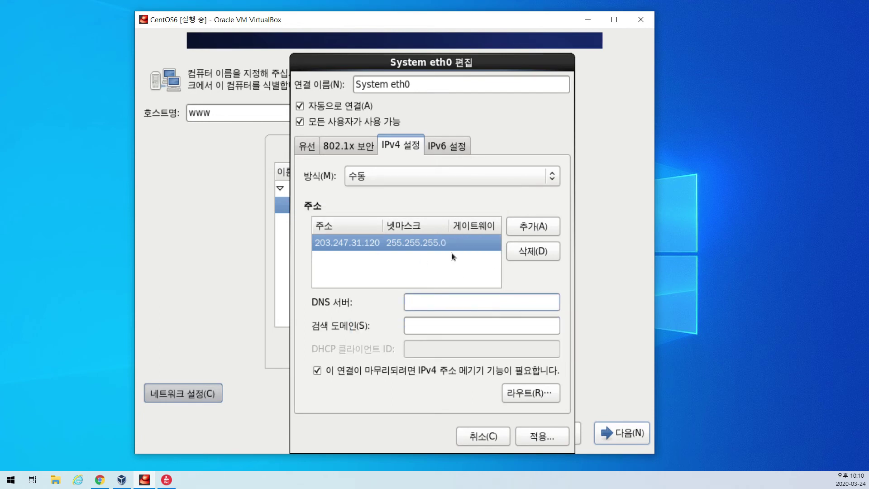
{"action": "left_click", "coordinate": [434, 243]}
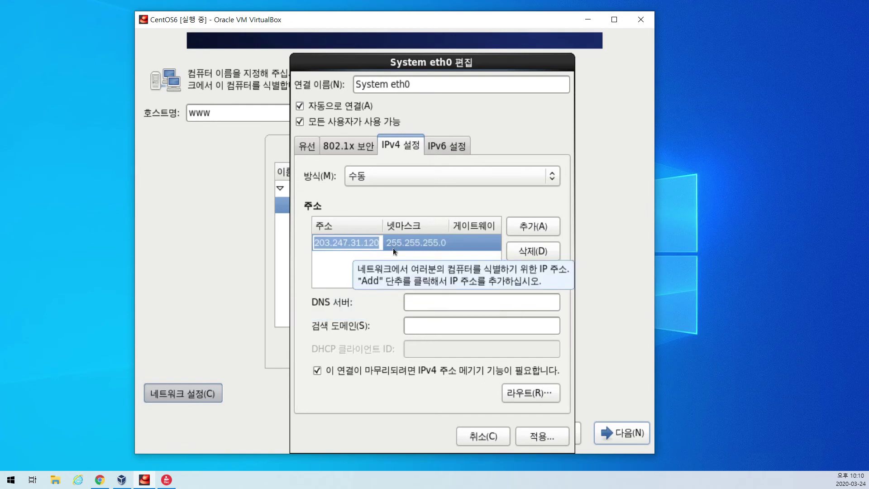
{"action": "left_click", "coordinate": [543, 256]}
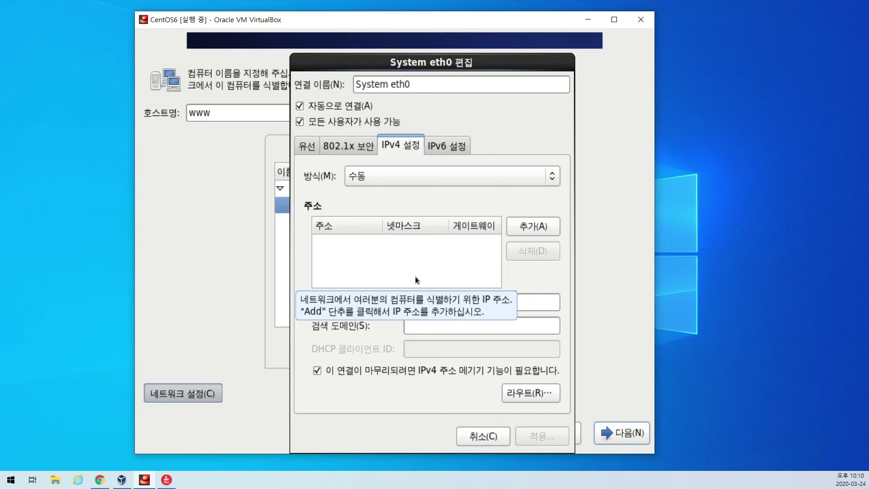
Revert IPv4 to Automatic (DHCP), apply the System eth0 changes and close Network Connections.
{"action": "left_click", "coordinate": [441, 181]}
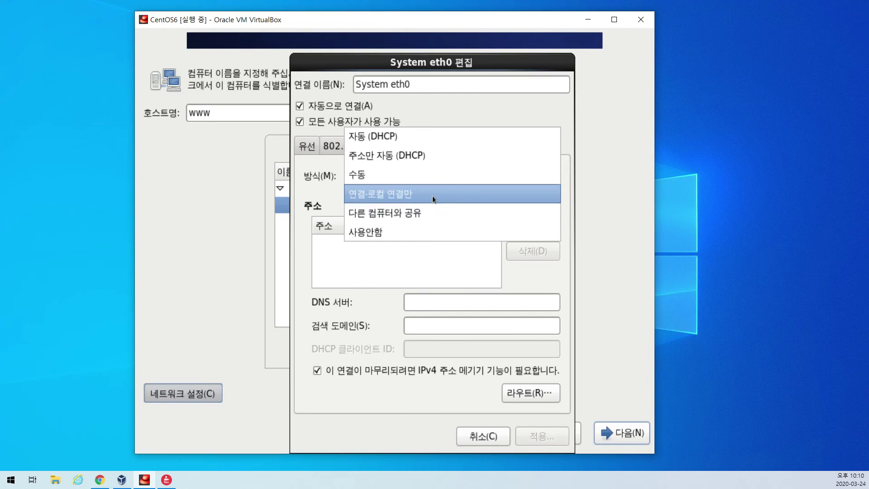
{"action": "left_click", "coordinate": [401, 136]}
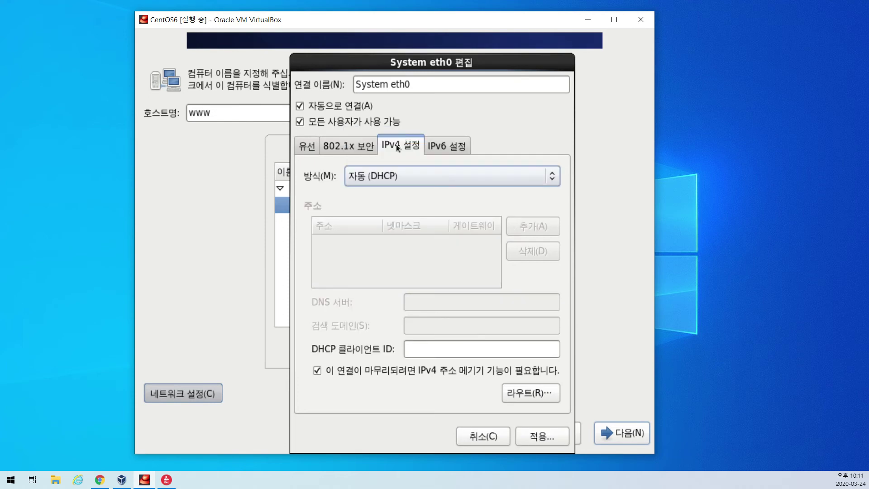
{"action": "left_click", "coordinate": [457, 148]}
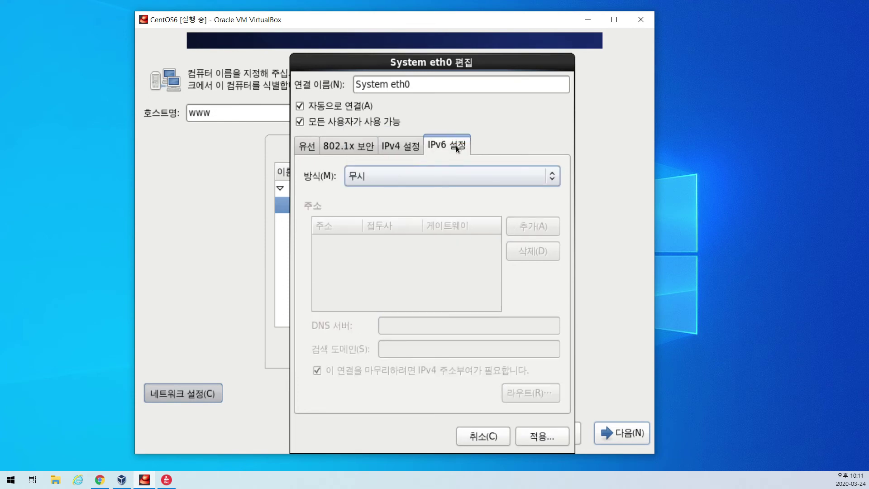
{"action": "left_click", "coordinate": [404, 145]}
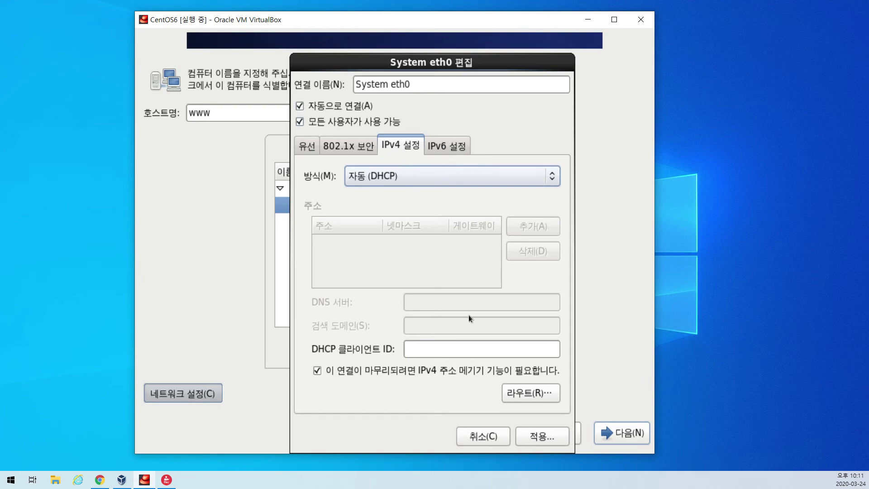
{"action": "left_click", "coordinate": [542, 438]}
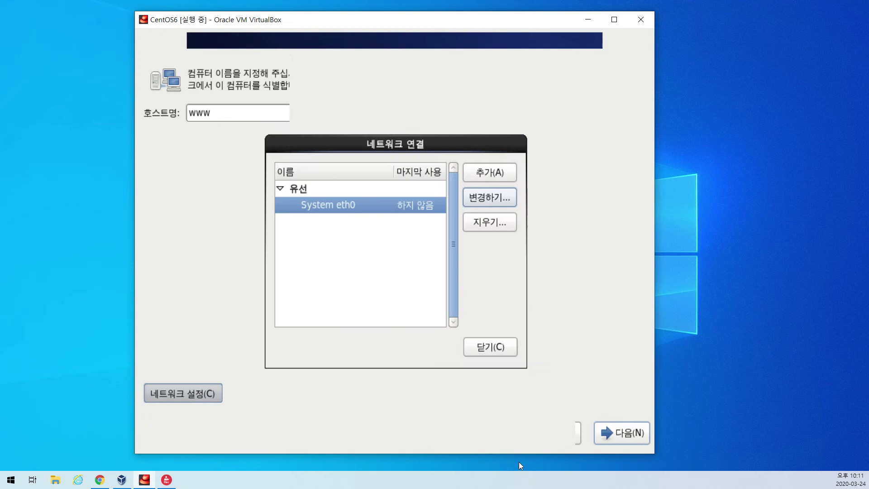
{"action": "left_click", "coordinate": [491, 347]}
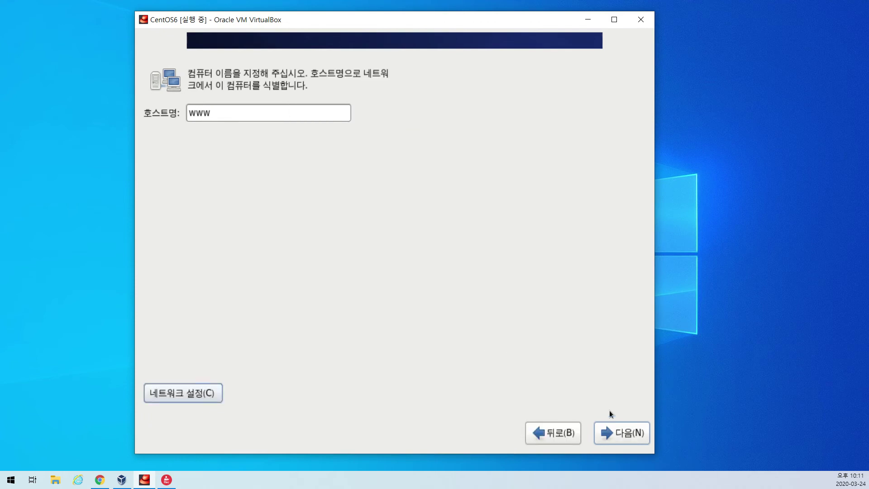
Advance to the time zone screen and pick Seoul on the world map so 아시아/서울 is selected.
{"action": "left_click", "coordinate": [618, 434]}
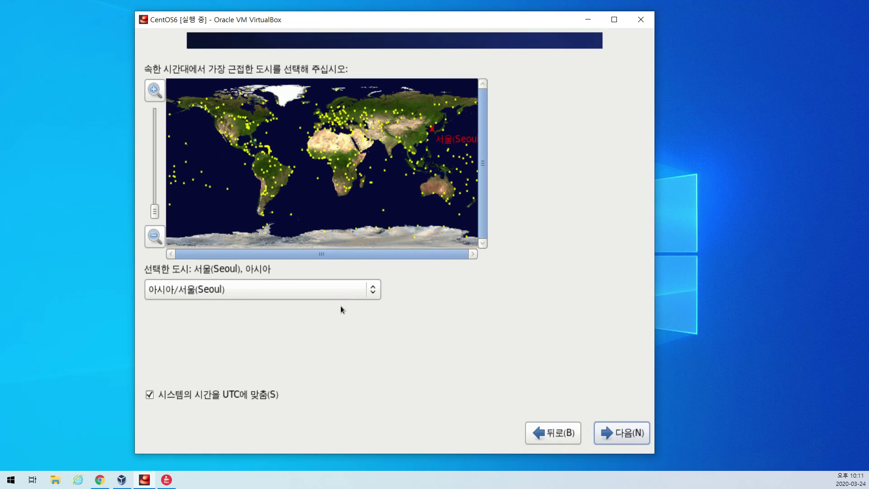
{"action": "left_click", "coordinate": [374, 116]}
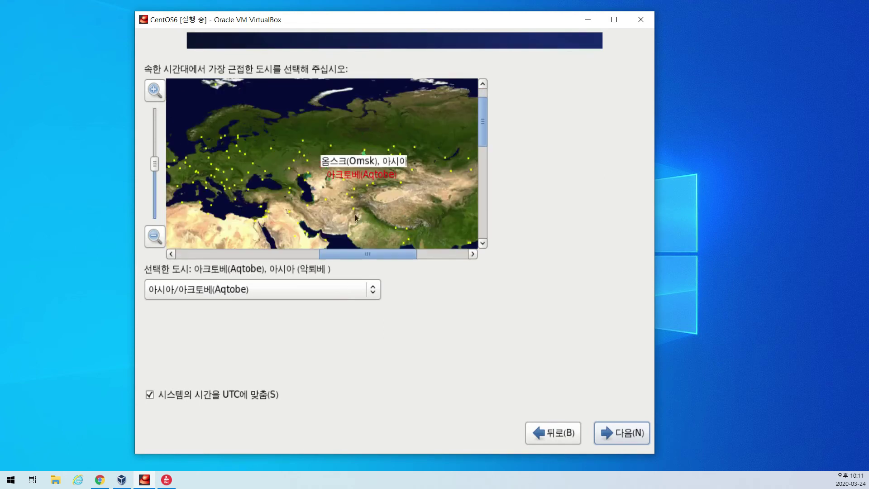
{"action": "left_click", "coordinate": [341, 290]}
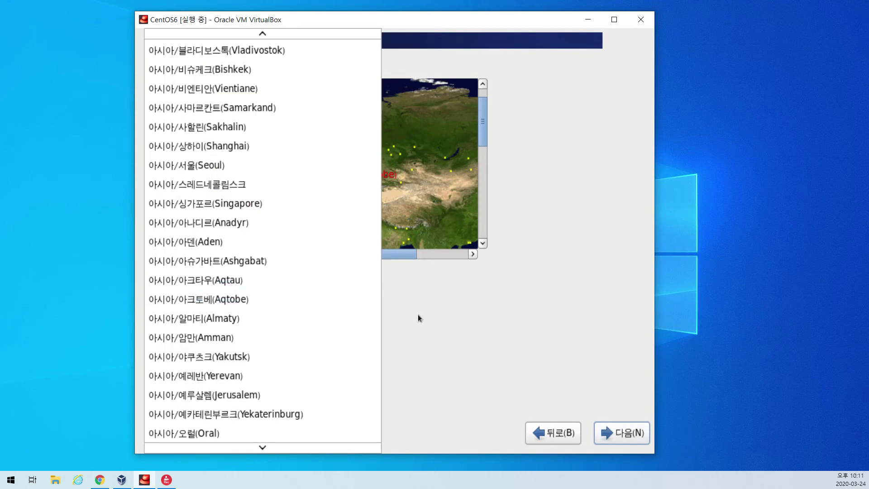
{"action": "left_click", "coordinate": [419, 318]}
{"action": "left_click_drag", "start_coordinate": [407, 252], "coordinate": [462, 253]}
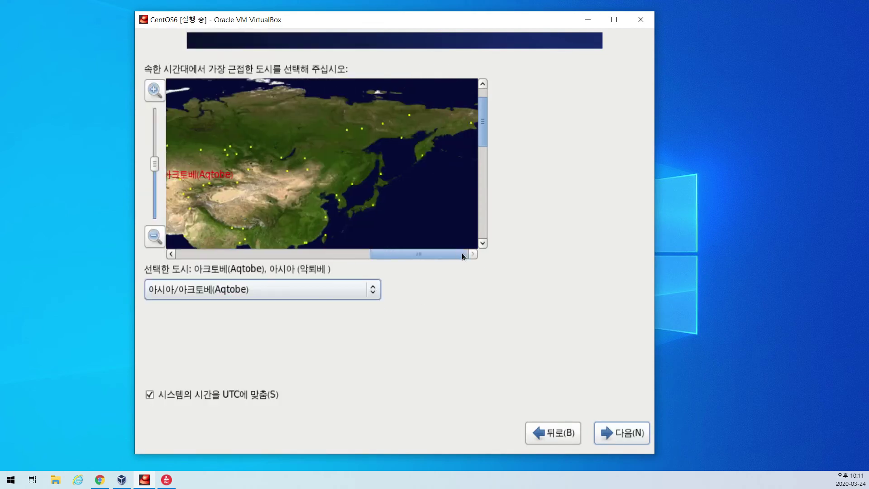
{"action": "left_click", "coordinate": [340, 202]}
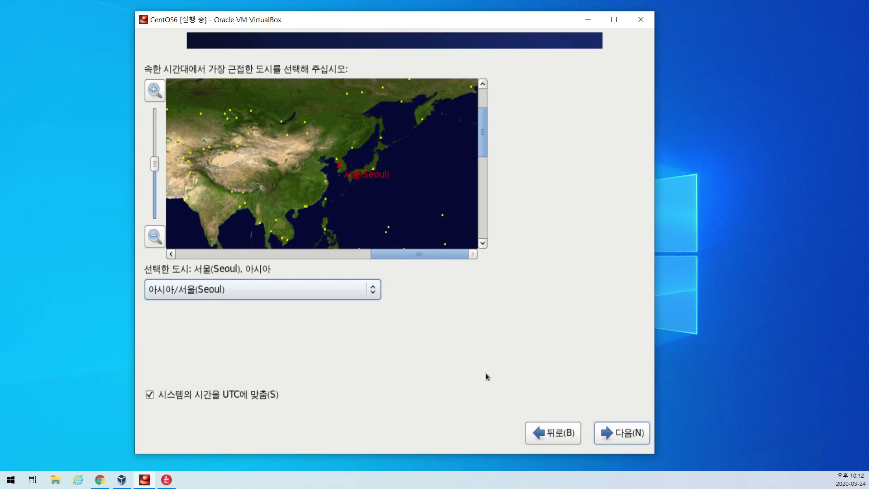
{"action": "scroll", "coordinate": [390, 172], "scroll_direction": "up", "scroll_amount": 6}
{"action": "scroll", "coordinate": [427, 223], "scroll_direction": "down", "scroll_amount": 2}
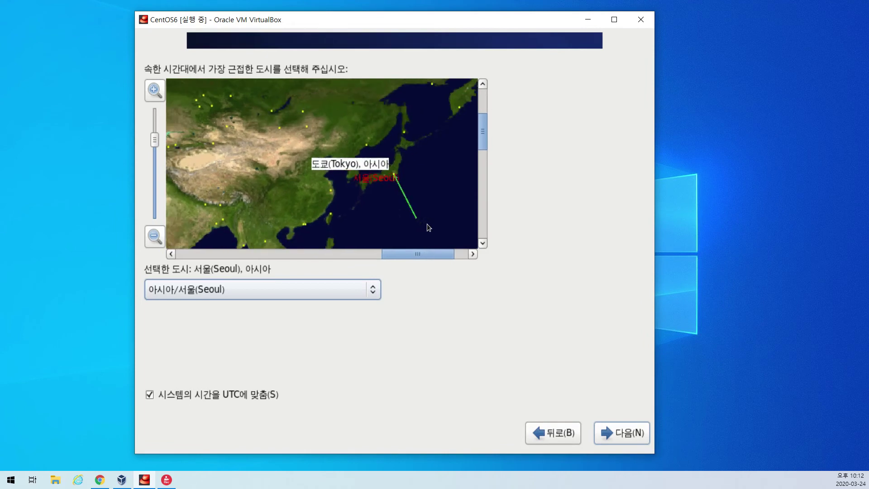
{"action": "scroll", "coordinate": [428, 226], "scroll_direction": "down", "scroll_amount": 1}
{"action": "scroll", "coordinate": [440, 252], "scroll_direction": "down", "scroll_amount": 1}
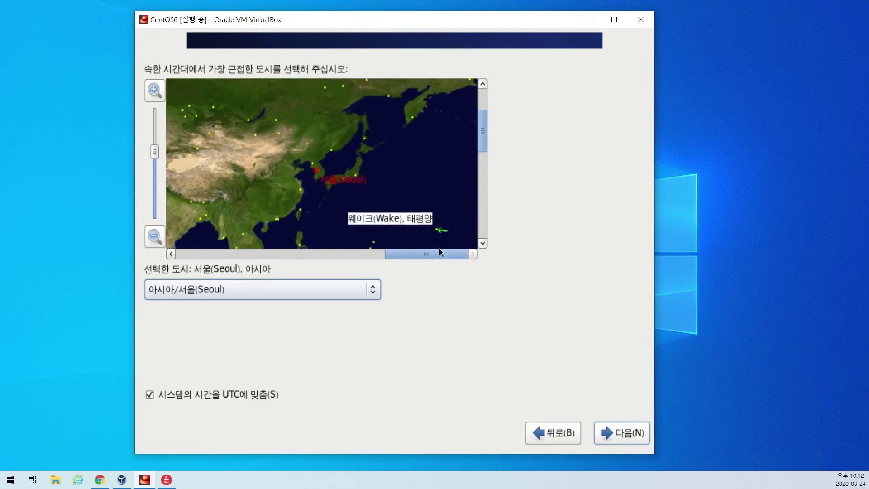
{"action": "scroll", "coordinate": [439, 249], "scroll_direction": "down", "scroll_amount": 2}
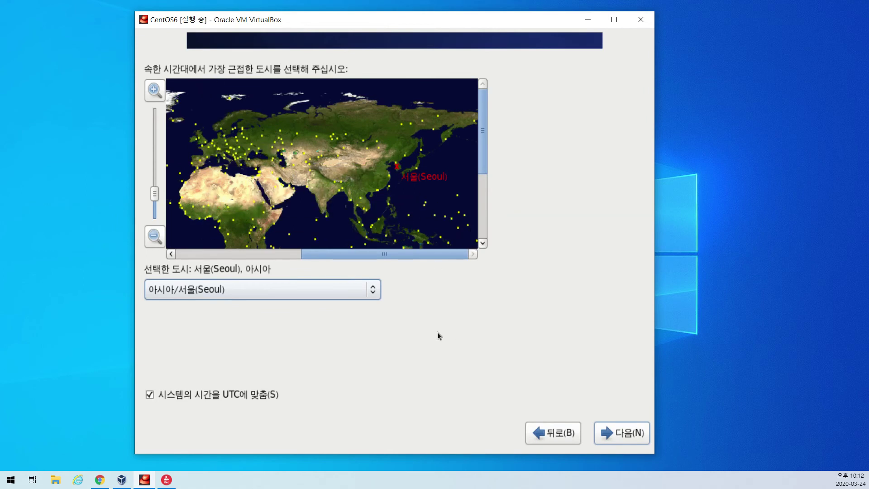
{"action": "left_click_drag", "start_coordinate": [373, 254], "coordinate": [305, 254]}
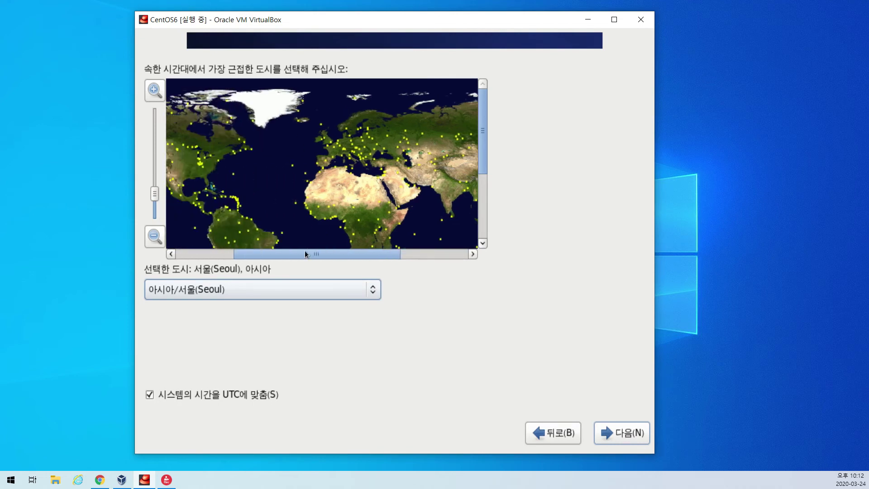
{"action": "left_click_drag", "start_coordinate": [370, 257], "coordinate": [428, 257]}
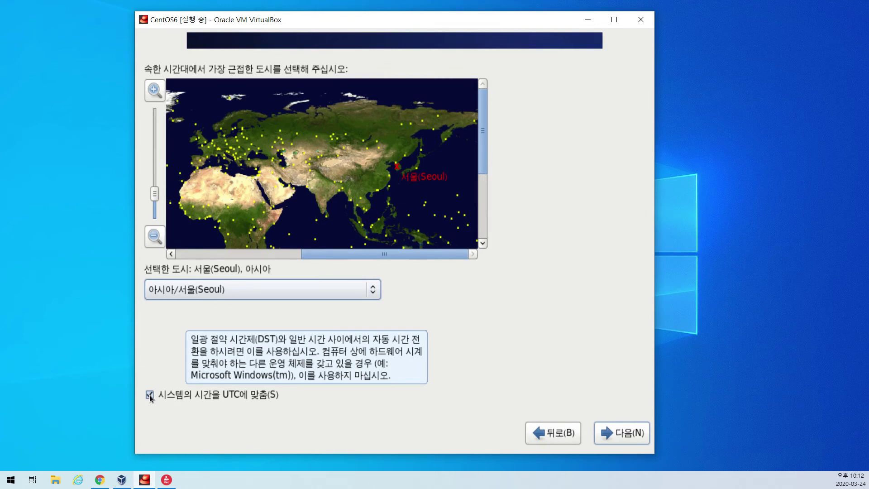
Uncheck '시스템의 시간을 UTC에 맞춤(S)' and proceed to the root password screen.
{"action": "left_click", "coordinate": [150, 395]}
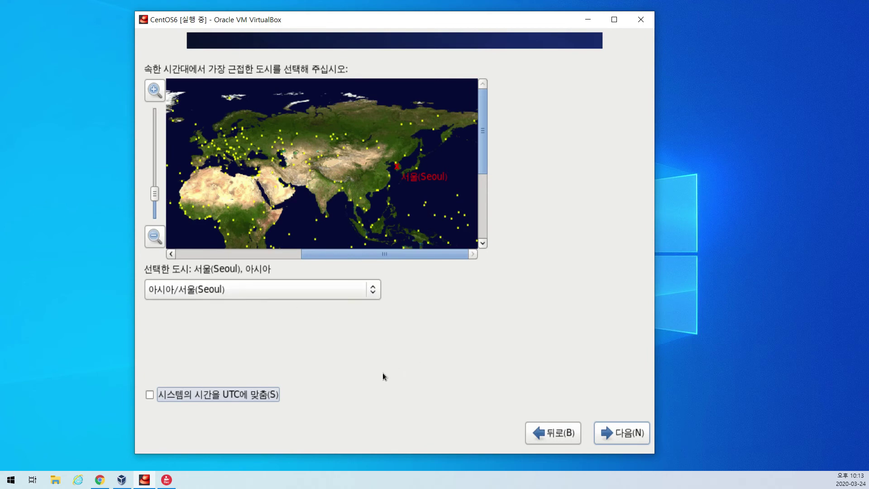
{"action": "left_click", "coordinate": [628, 434]}
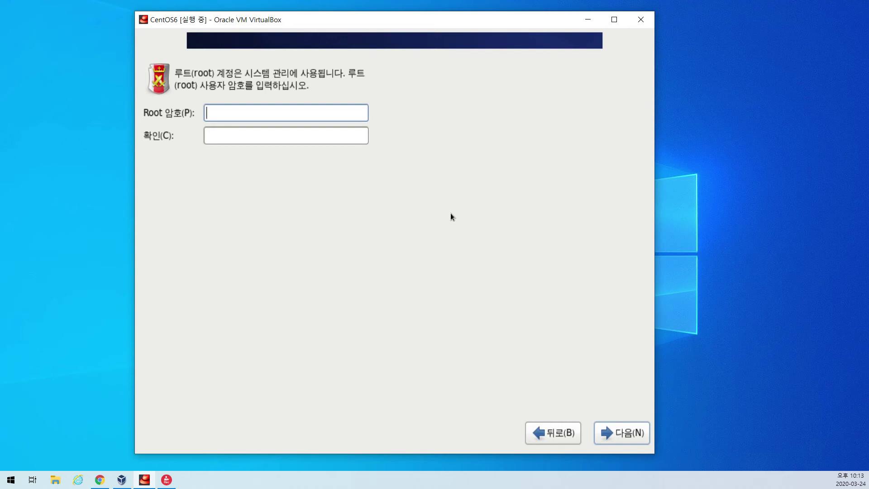
Enter the root password in Root 암호 and 확인, then submit it to trigger the weak-password warning.
{"action": "type", "text": "123456"}
{"action": "key", "text": "Tab"}
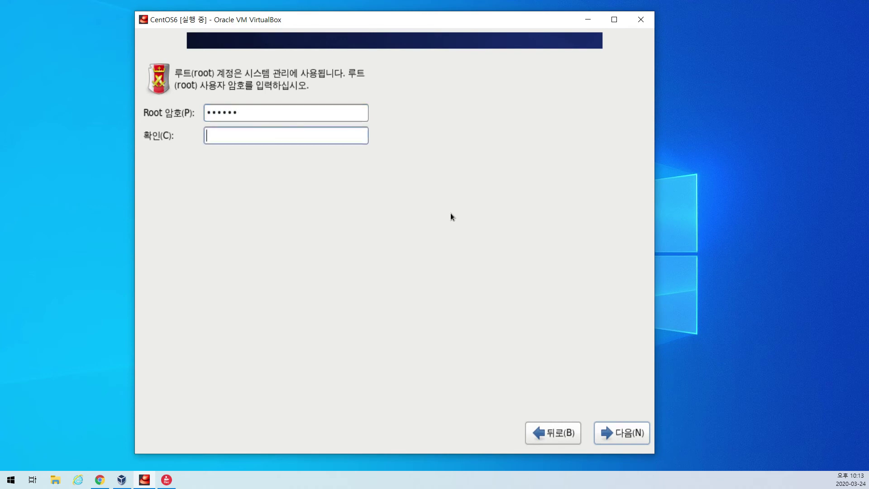
{"action": "type", "text": "123456"}
{"action": "left_click", "coordinate": [631, 434]}
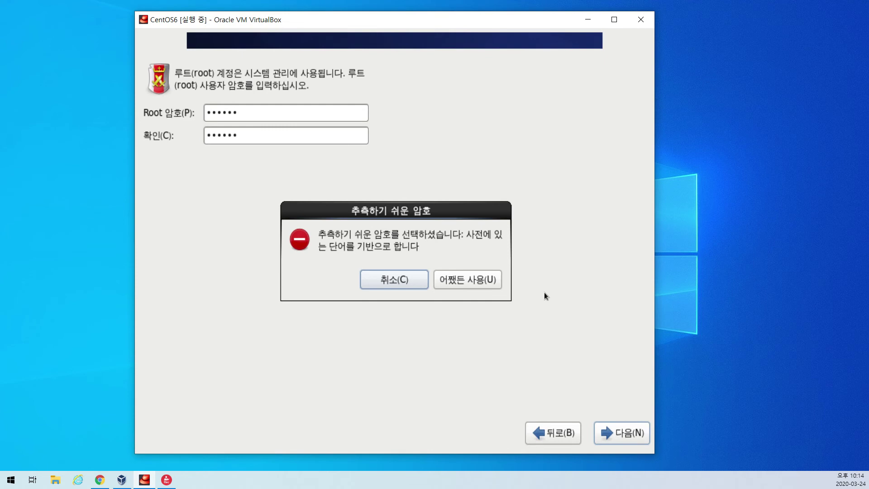
{"action": "left_click", "coordinate": [474, 280]}
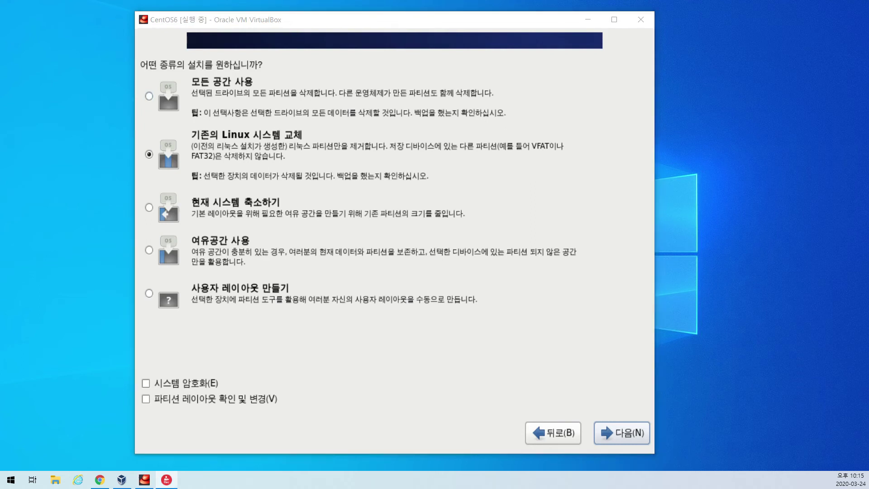
{"action": "left_click_drag", "start_coordinate": [660, 126], "coordinate": [573, 176]}
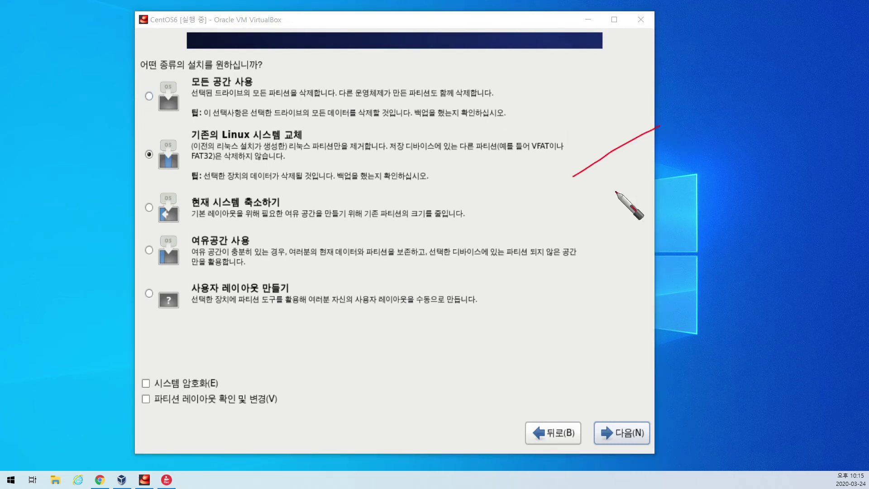
{"action": "mouse_move", "coordinate": [597, 206]}
{"action": "left_mouse_down"}
{"action": "mouse_move", "coordinate": [584, 206]}
{"action": "mouse_move", "coordinate": [589, 233]}
{"action": "left_mouse_up"}
{"action": "mouse_move", "coordinate": [627, 206]}
{"action": "left_mouse_down"}
{"action": "mouse_move", "coordinate": [638, 229]}
{"action": "mouse_move", "coordinate": [660, 202]}
{"action": "mouse_move", "coordinate": [693, 219]}
{"action": "mouse_move", "coordinate": [700, 256]}
{"action": "left_mouse_up"}
{"action": "left_click_drag", "start_coordinate": [702, 203], "coordinate": [701, 220]}
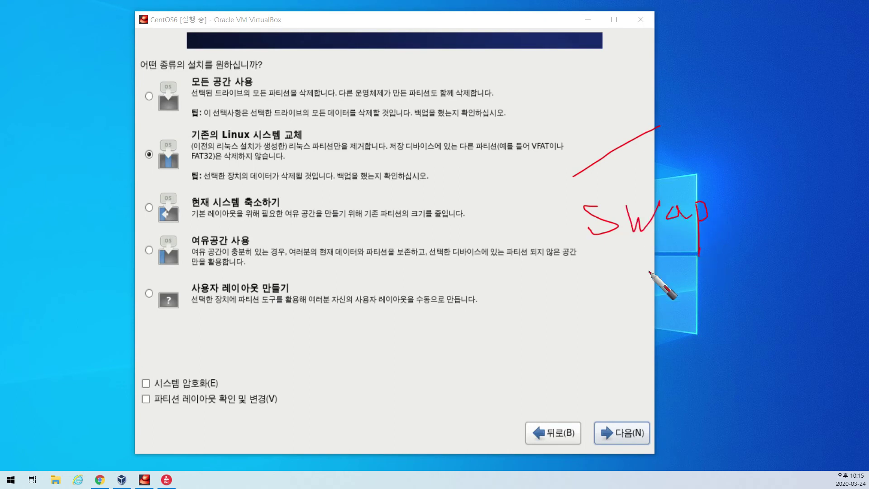
{"action": "mouse_move", "coordinate": [610, 294]}
{"action": "left_mouse_down"}
{"action": "mouse_move", "coordinate": [597, 308]}
{"action": "mouse_move", "coordinate": [655, 289]}
{"action": "mouse_move", "coordinate": [655, 310]}
{"action": "left_mouse_up"}
{"action": "mouse_move", "coordinate": [662, 310]}
{"action": "left_mouse_down"}
{"action": "mouse_move", "coordinate": [669, 292]}
{"action": "mouse_move", "coordinate": [684, 289]}
{"action": "left_mouse_up"}
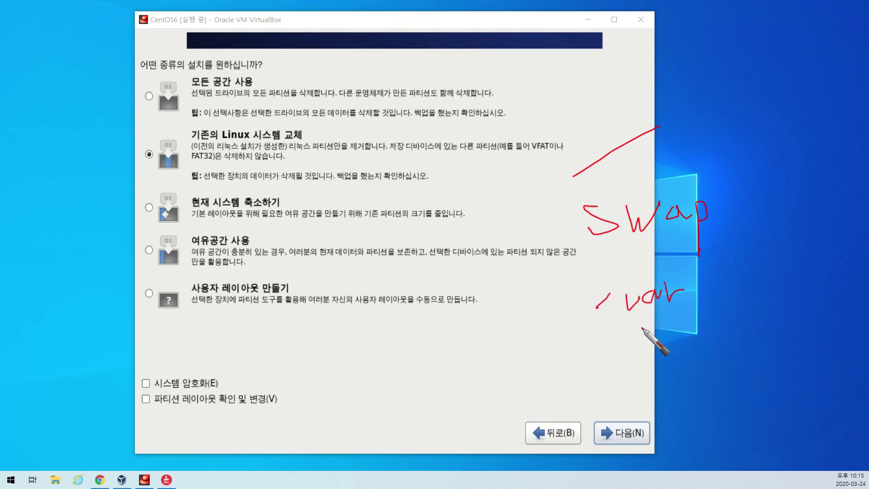
{"action": "left_click", "coordinate": [639, 324]}
{"action": "left_click", "coordinate": [641, 336]}
{"action": "left_click", "coordinate": [641, 342]}
{"action": "left_click", "coordinate": [641, 349]}
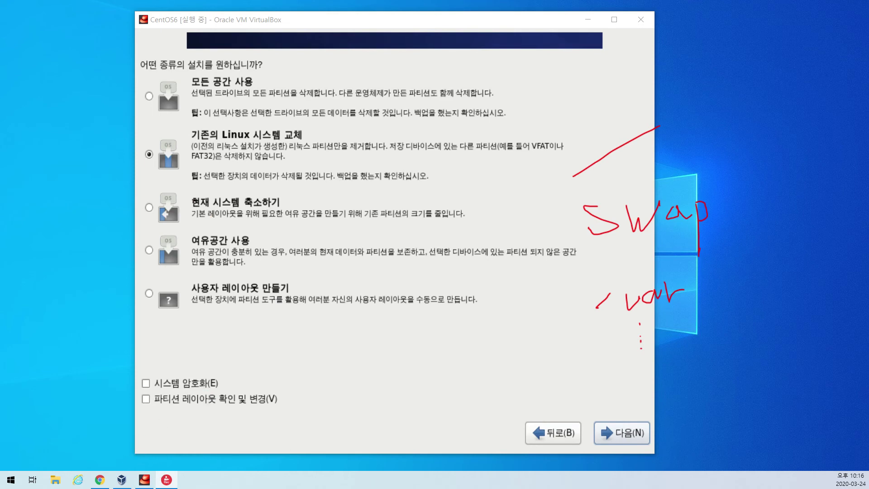
{"action": "mouse_move", "coordinate": [612, 106]}
{"action": "left_mouse_down"}
{"action": "mouse_move", "coordinate": [614, 121]}
{"action": "mouse_move", "coordinate": [743, 278]}
{"action": "mouse_move", "coordinate": [615, 105]}
{"action": "left_mouse_up"}
{"action": "left_click_drag", "start_coordinate": [575, 183], "coordinate": [820, 180]}
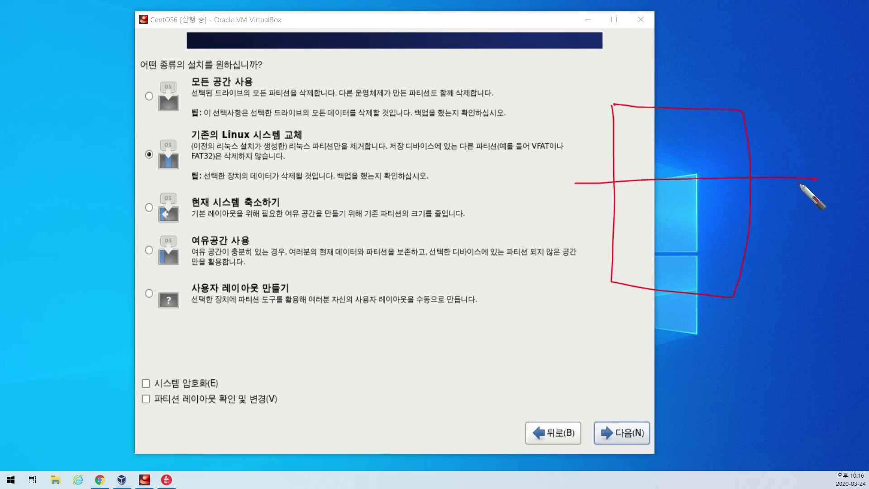
{"action": "mouse_move", "coordinate": [647, 129]}
{"action": "left_mouse_down"}
{"action": "mouse_move", "coordinate": [656, 162]}
{"action": "mouse_move", "coordinate": [693, 127]}
{"action": "left_mouse_up"}
{"action": "mouse_move", "coordinate": [648, 199]}
{"action": "left_mouse_down"}
{"action": "mouse_move", "coordinate": [643, 230]}
{"action": "mouse_move", "coordinate": [683, 231]}
{"action": "left_mouse_up"}
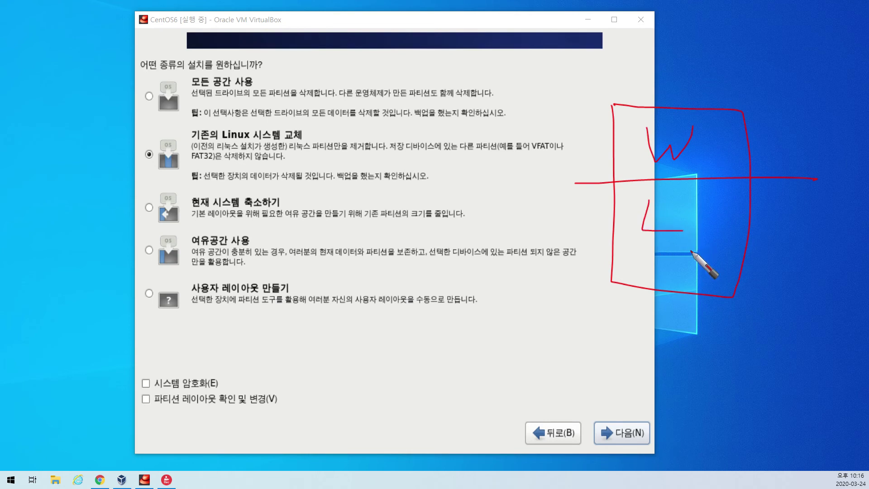
{"action": "mouse_move", "coordinate": [528, 326]}
{"action": "left_mouse_down"}
{"action": "mouse_move", "coordinate": [665, 264]}
{"action": "mouse_move", "coordinate": [645, 257]}
{"action": "mouse_move", "coordinate": [650, 274]}
{"action": "left_mouse_up"}
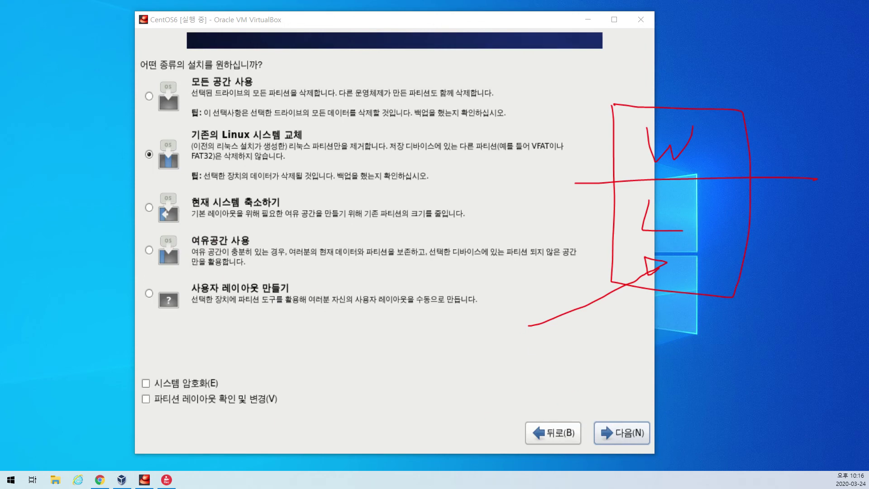
{"action": "key", "text": "e"}
{"action": "mouse_move", "coordinate": [669, 103]}
{"action": "left_mouse_down"}
{"action": "mouse_move", "coordinate": [696, 272]}
{"action": "mouse_move", "coordinate": [805, 142]}
{"action": "mouse_move", "coordinate": [678, 97]}
{"action": "mouse_move", "coordinate": [736, 130]}
{"action": "mouse_move", "coordinate": [744, 118]}
{"action": "left_mouse_up"}
{"action": "left_click_drag", "start_coordinate": [641, 152], "coordinate": [811, 163]}
{"action": "mouse_move", "coordinate": [637, 178]}
{"action": "left_mouse_down"}
{"action": "mouse_move", "coordinate": [669, 181]}
{"action": "mouse_move", "coordinate": [652, 258]}
{"action": "mouse_move", "coordinate": [666, 252]}
{"action": "left_mouse_up"}
{"action": "mouse_move", "coordinate": [607, 334]}
{"action": "left_mouse_down"}
{"action": "mouse_move", "coordinate": [655, 317]}
{"action": "mouse_move", "coordinate": [751, 228]}
{"action": "mouse_move", "coordinate": [725, 231]}
{"action": "left_mouse_up"}
{"action": "mouse_move", "coordinate": [725, 292]}
{"action": "left_mouse_down"}
{"action": "mouse_move", "coordinate": [726, 312]}
{"action": "mouse_move", "coordinate": [757, 337]}
{"action": "left_mouse_up"}
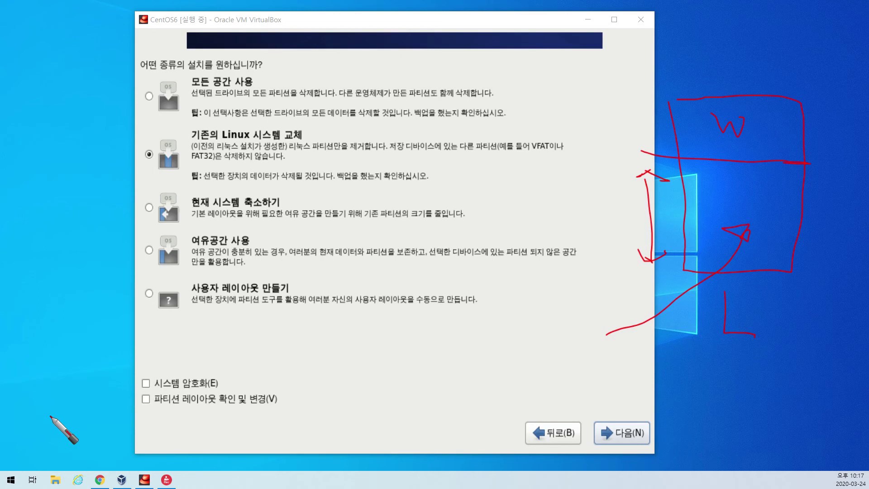
Select the '사용자 레이아웃 만들기' (Create custom layout) installation type.
{"action": "left_click", "coordinate": [91, 399]}
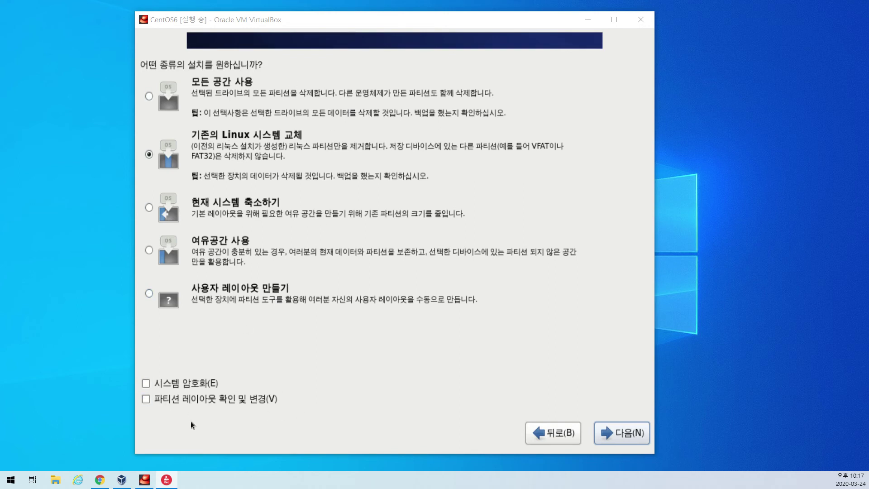
{"action": "left_click", "coordinate": [149, 293]}
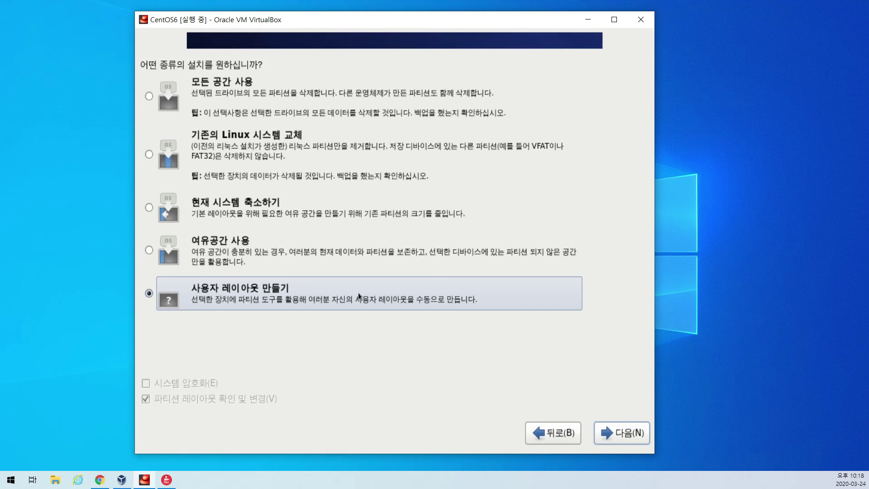
Go to the device partition screen and select drive sda with 30718 MB free.
{"action": "left_click", "coordinate": [628, 434]}
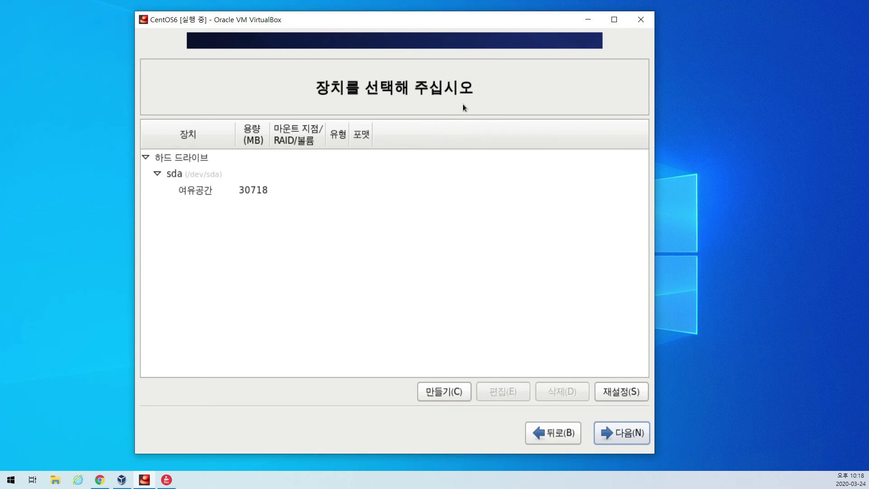
{"action": "left_click", "coordinate": [174, 174]}
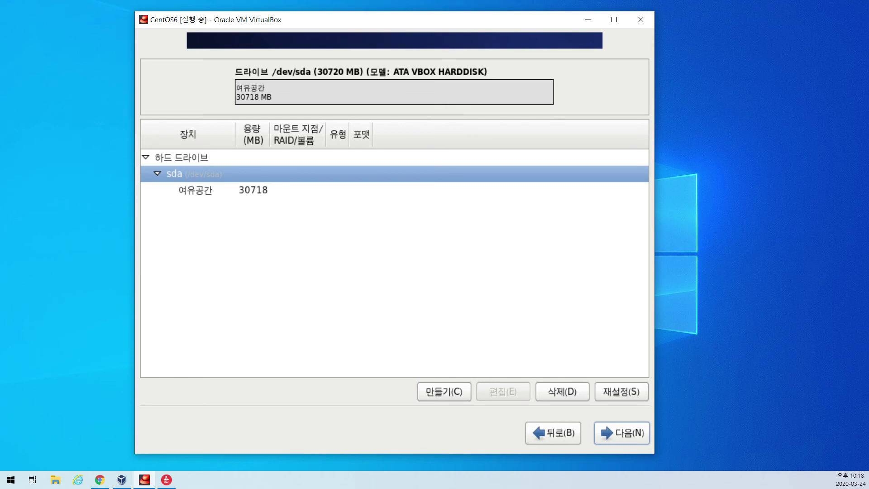
{"action": "left_click_drag", "start_coordinate": [787, 39], "coordinate": [748, 74]}
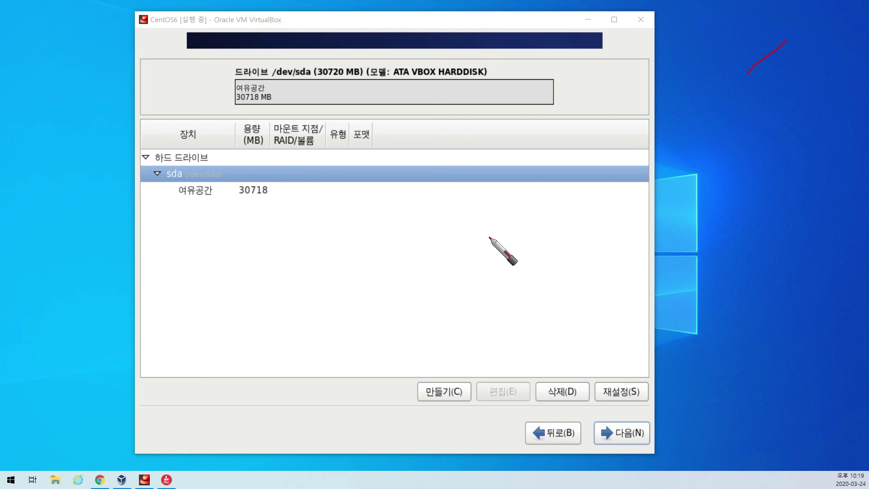
{"action": "left_click_drag", "start_coordinate": [162, 181], "coordinate": [174, 180]}
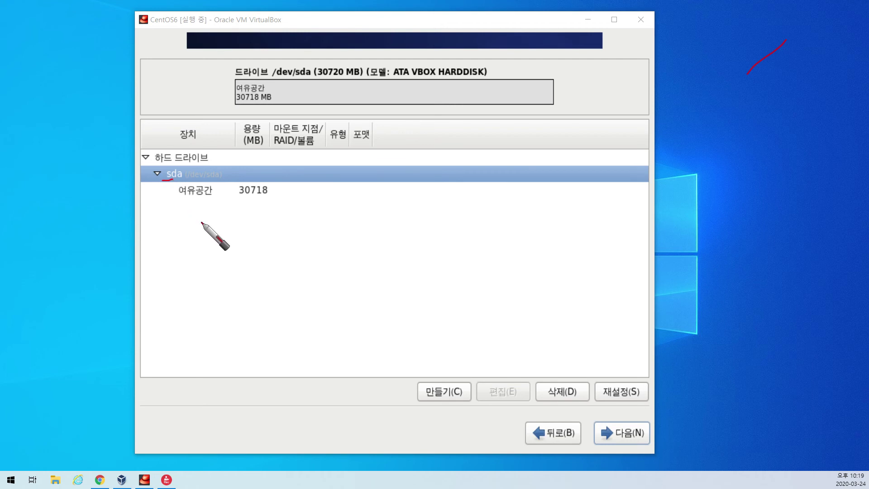
{"action": "mouse_move", "coordinate": [463, 260]}
{"action": "left_mouse_down"}
{"action": "mouse_move", "coordinate": [443, 277]}
{"action": "mouse_move", "coordinate": [488, 265]}
{"action": "mouse_move", "coordinate": [489, 283]}
{"action": "left_mouse_up"}
{"action": "mouse_move", "coordinate": [499, 264]}
{"action": "left_mouse_down"}
{"action": "mouse_move", "coordinate": [509, 277]}
{"action": "mouse_move", "coordinate": [538, 258]}
{"action": "left_mouse_up"}
{"action": "mouse_move", "coordinate": [529, 259]}
{"action": "left_mouse_down"}
{"action": "mouse_move", "coordinate": [527, 281]}
{"action": "mouse_move", "coordinate": [565, 290]}
{"action": "left_mouse_up"}
{"action": "mouse_move", "coordinate": [608, 264]}
{"action": "left_mouse_down"}
{"action": "mouse_move", "coordinate": [590, 284]}
{"action": "mouse_move", "coordinate": [612, 285]}
{"action": "left_mouse_up"}
{"action": "left_click_drag", "start_coordinate": [642, 259], "coordinate": [644, 296]}
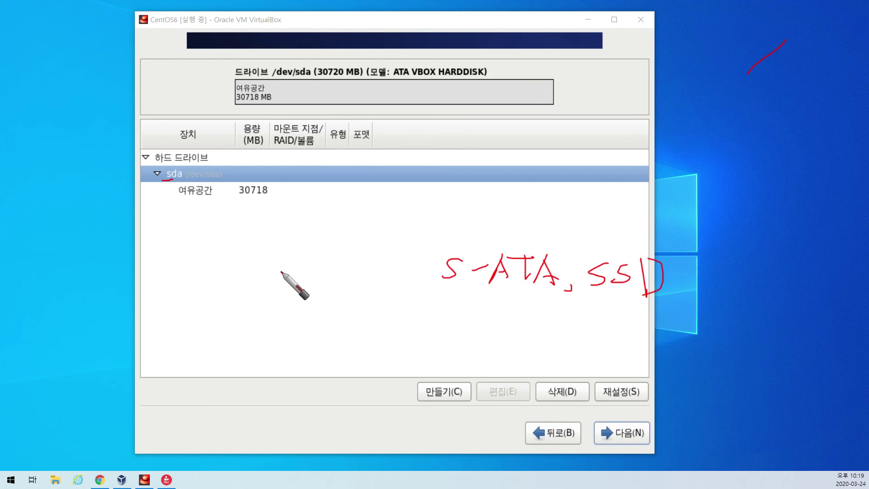
{"action": "left_click_drag", "start_coordinate": [681, 294], "coordinate": [679, 300]}
{"action": "left_click_drag", "start_coordinate": [739, 251], "coordinate": [723, 286]}
{"action": "mouse_move", "coordinate": [791, 268]}
{"action": "left_mouse_down"}
{"action": "mouse_move", "coordinate": [788, 293]}
{"action": "mouse_move", "coordinate": [801, 280]}
{"action": "mouse_move", "coordinate": [785, 292]}
{"action": "mouse_move", "coordinate": [837, 271]}
{"action": "mouse_move", "coordinate": [828, 287]}
{"action": "mouse_move", "coordinate": [842, 285]}
{"action": "left_mouse_up"}
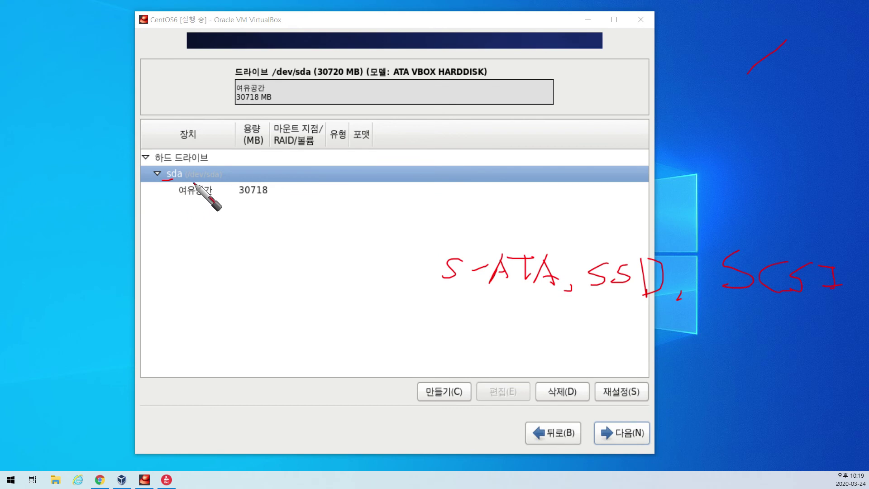
{"action": "left_click_drag", "start_coordinate": [186, 180], "coordinate": [201, 183]}
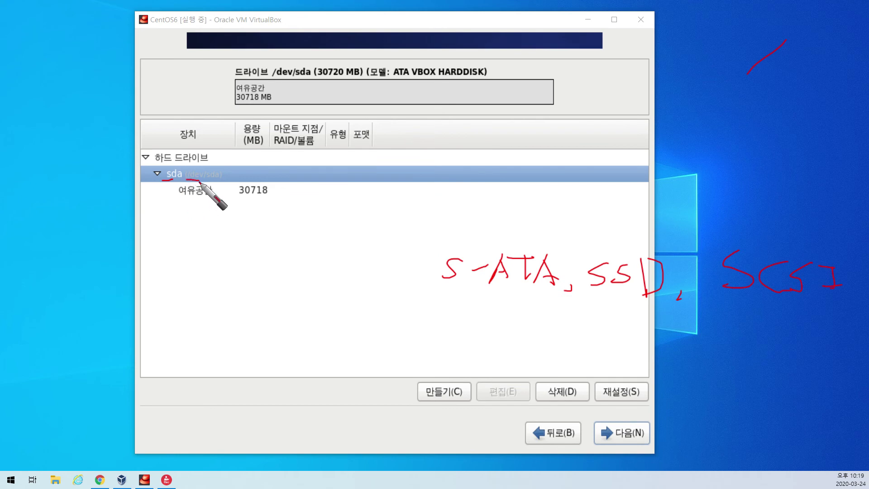
{"action": "left_click_drag", "start_coordinate": [202, 182], "coordinate": [212, 182]}
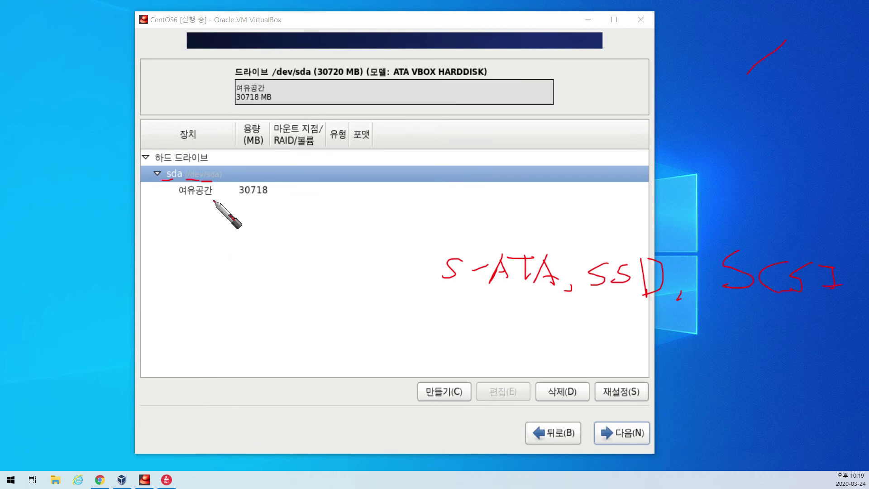
{"action": "left_click_drag", "start_coordinate": [196, 182], "coordinate": [209, 182]}
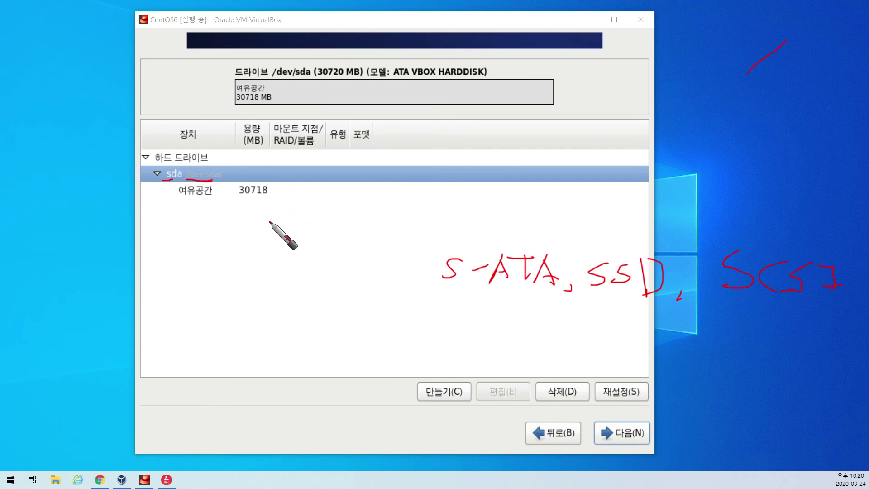
{"action": "key", "text": "Escape"}
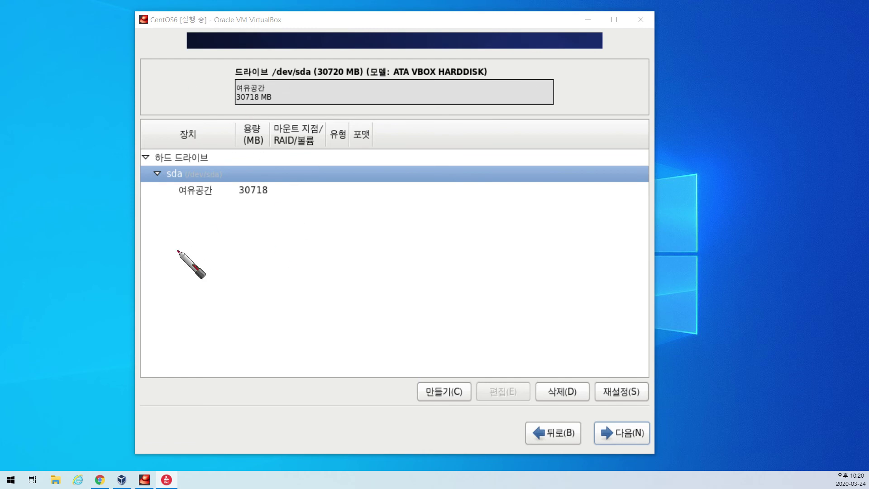
{"action": "left_click_drag", "start_coordinate": [672, 64], "coordinate": [671, 110]}
{"action": "mouse_move", "coordinate": [672, 64]}
{"action": "left_mouse_down"}
{"action": "mouse_move", "coordinate": [674, 86]}
{"action": "mouse_move", "coordinate": [698, 95]}
{"action": "mouse_move", "coordinate": [715, 88]}
{"action": "mouse_move", "coordinate": [743, 101]}
{"action": "mouse_move", "coordinate": [769, 87]}
{"action": "mouse_move", "coordinate": [765, 96]}
{"action": "mouse_move", "coordinate": [788, 91]}
{"action": "mouse_move", "coordinate": [814, 108]}
{"action": "left_mouse_up"}
{"action": "left_click", "coordinate": [748, 83]}
{"action": "mouse_move", "coordinate": [725, 182]}
{"action": "left_mouse_down"}
{"action": "mouse_move", "coordinate": [710, 300]}
{"action": "mouse_move", "coordinate": [812, 216]}
{"action": "mouse_move", "coordinate": [730, 187]}
{"action": "left_mouse_up"}
{"action": "left_click_drag", "start_coordinate": [657, 267], "coordinate": [854, 272]}
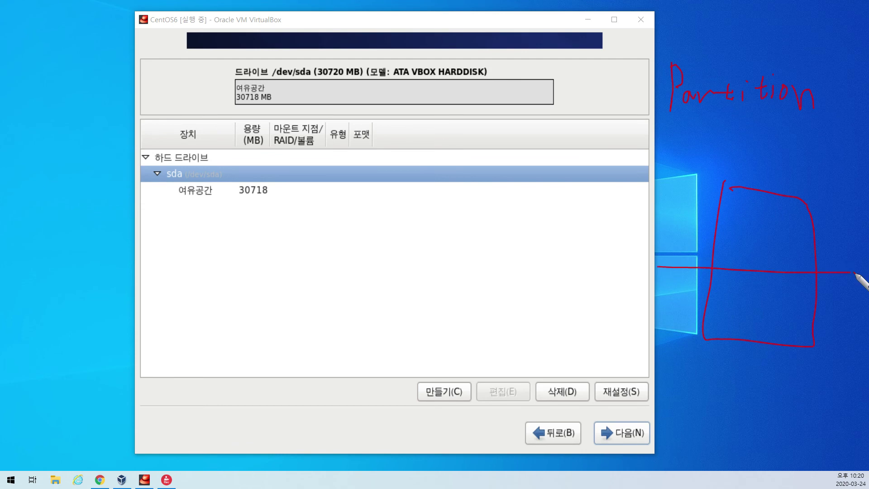
{"action": "left_click_drag", "start_coordinate": [753, 216], "coordinate": [791, 219]}
{"action": "mouse_move", "coordinate": [759, 292]}
{"action": "left_mouse_down"}
{"action": "mouse_move", "coordinate": [759, 319]}
{"action": "mouse_move", "coordinate": [782, 327]}
{"action": "left_mouse_up"}
{"action": "left_click_drag", "start_coordinate": [840, 267], "coordinate": [853, 272]}
{"action": "key", "text": "Delete"}
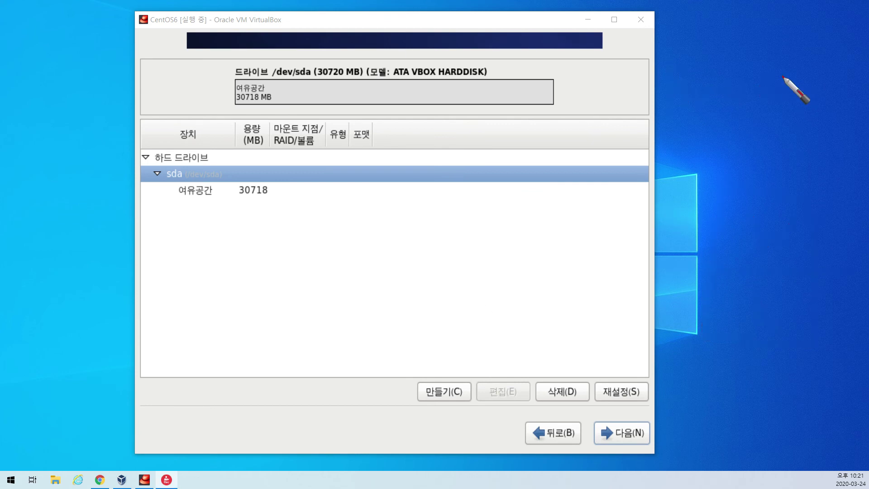
{"action": "left_click_drag", "start_coordinate": [802, 26], "coordinate": [737, 56]}
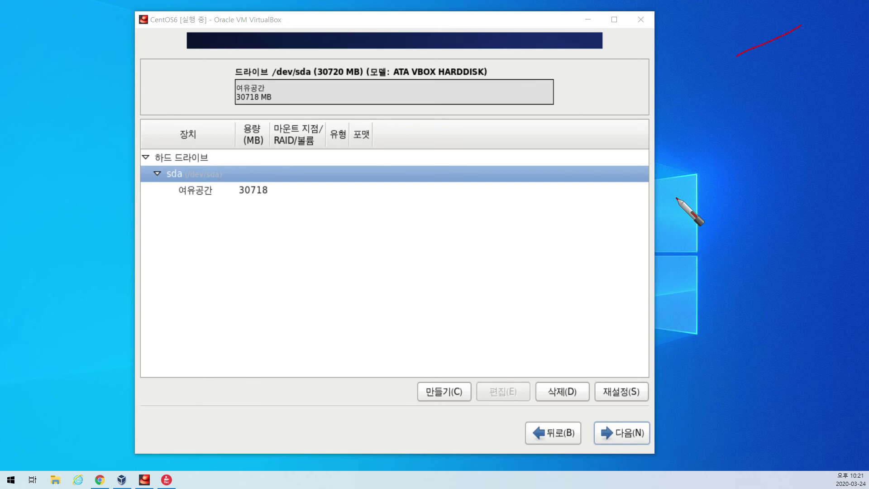
{"action": "left_click_drag", "start_coordinate": [715, 138], "coordinate": [687, 166]}
{"action": "mouse_move", "coordinate": [719, 140]}
{"action": "left_mouse_down"}
{"action": "mouse_move", "coordinate": [740, 162]}
{"action": "mouse_move", "coordinate": [772, 142]}
{"action": "mouse_move", "coordinate": [773, 167]}
{"action": "mouse_move", "coordinate": [798, 153]}
{"action": "mouse_move", "coordinate": [804, 190]}
{"action": "mouse_move", "coordinate": [802, 148]}
{"action": "mouse_move", "coordinate": [818, 169]}
{"action": "mouse_move", "coordinate": [795, 175]}
{"action": "left_mouse_up"}
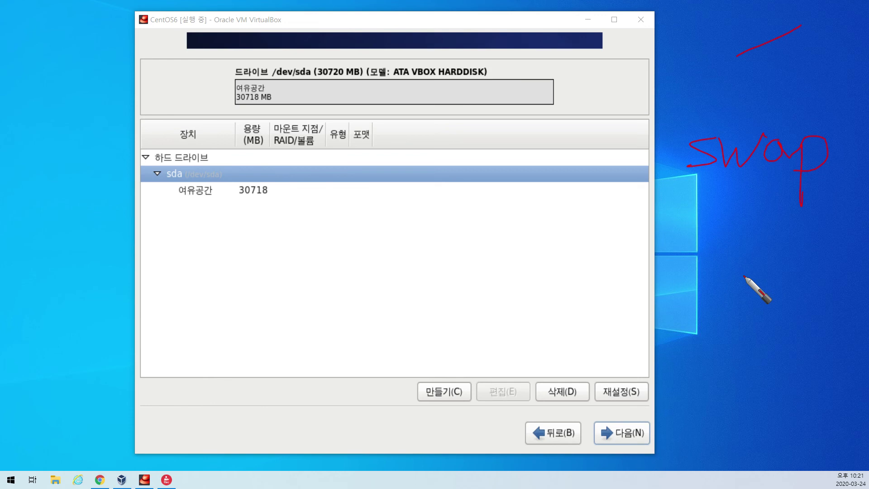
{"action": "mouse_move", "coordinate": [716, 242]}
{"action": "left_mouse_down"}
{"action": "mouse_move", "coordinate": [730, 393]}
{"action": "mouse_move", "coordinate": [834, 263]}
{"action": "mouse_move", "coordinate": [731, 243]}
{"action": "left_mouse_up"}
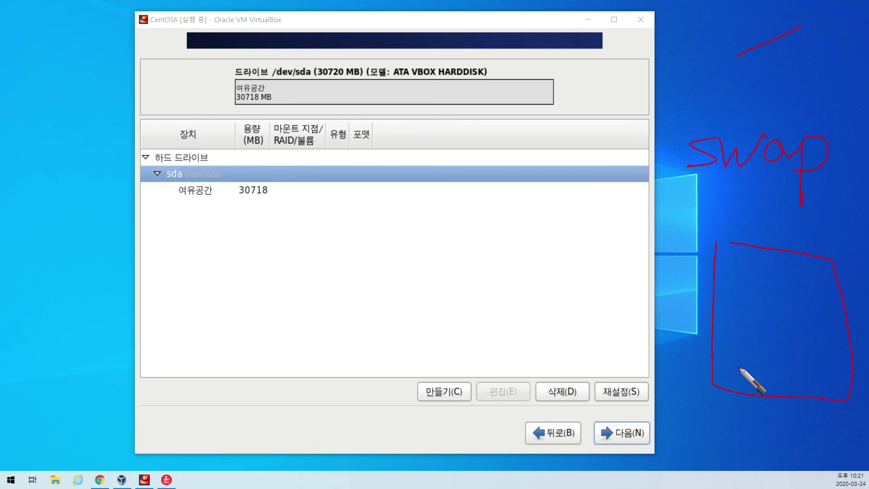
{"action": "left_click_drag", "start_coordinate": [738, 213], "coordinate": [738, 233]}
{"action": "left_click_drag", "start_coordinate": [738, 224], "coordinate": [768, 231]}
{"action": "mouse_move", "coordinate": [769, 215]}
{"action": "left_mouse_down"}
{"action": "mouse_move", "coordinate": [778, 215]}
{"action": "mouse_move", "coordinate": [767, 230]}
{"action": "mouse_move", "coordinate": [785, 231]}
{"action": "left_mouse_up"}
{"action": "mouse_move", "coordinate": [786, 207]}
{"action": "left_mouse_down"}
{"action": "mouse_move", "coordinate": [803, 222]}
{"action": "mouse_move", "coordinate": [781, 236]}
{"action": "left_mouse_up"}
{"action": "left_click_drag", "start_coordinate": [693, 360], "coordinate": [857, 355]}
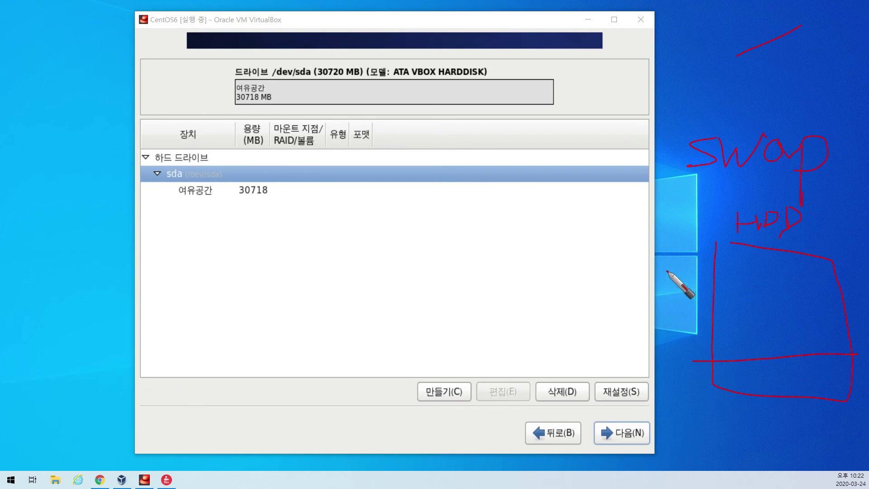
{"action": "mouse_move", "coordinate": [598, 243]}
{"action": "left_mouse_down"}
{"action": "mouse_move", "coordinate": [665, 319]}
{"action": "mouse_move", "coordinate": [596, 236]}
{"action": "mouse_move", "coordinate": [660, 191]}
{"action": "mouse_move", "coordinate": [662, 220]}
{"action": "left_mouse_up"}
{"action": "mouse_move", "coordinate": [630, 294]}
{"action": "left_mouse_down"}
{"action": "mouse_move", "coordinate": [631, 258]}
{"action": "mouse_move", "coordinate": [633, 280]}
{"action": "mouse_move", "coordinate": [663, 283]}
{"action": "mouse_move", "coordinate": [654, 292]}
{"action": "mouse_move", "coordinate": [661, 296]}
{"action": "left_mouse_up"}
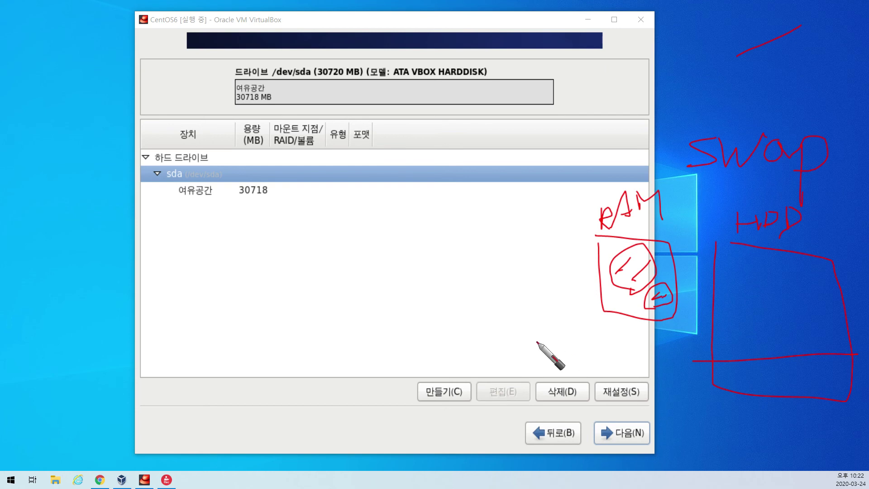
{"action": "mouse_move", "coordinate": [661, 309]}
{"action": "left_mouse_down"}
{"action": "mouse_move", "coordinate": [702, 370]}
{"action": "mouse_move", "coordinate": [741, 365]}
{"action": "mouse_move", "coordinate": [749, 374]}
{"action": "left_mouse_up"}
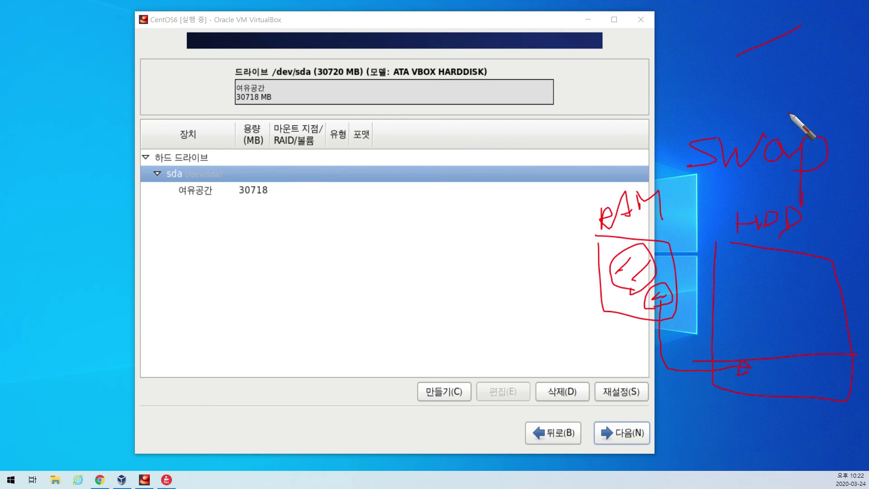
{"action": "left_click_drag", "start_coordinate": [614, 73], "coordinate": [609, 111]}
{"action": "mouse_move", "coordinate": [612, 99]}
{"action": "left_mouse_down"}
{"action": "mouse_move", "coordinate": [654, 73]}
{"action": "mouse_move", "coordinate": [681, 96]}
{"action": "mouse_move", "coordinate": [734, 86]}
{"action": "mouse_move", "coordinate": [743, 93]}
{"action": "mouse_move", "coordinate": [734, 109]}
{"action": "mouse_move", "coordinate": [618, 115]}
{"action": "left_mouse_up"}
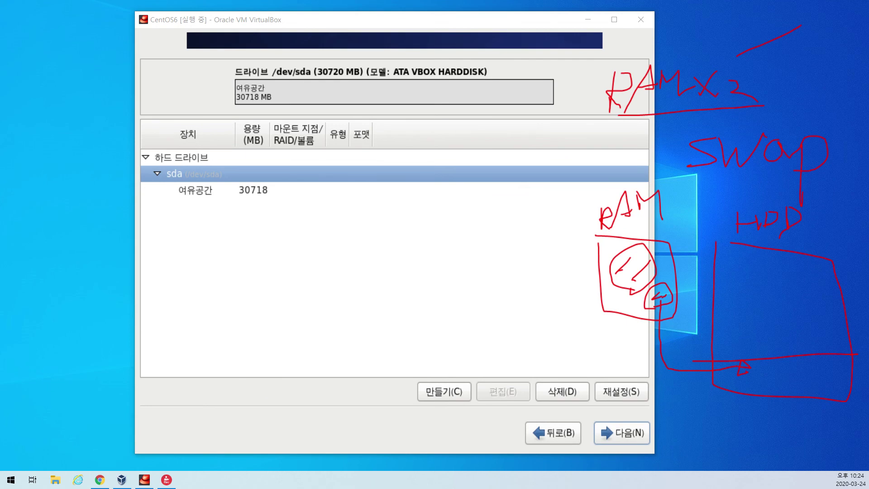
{"action": "key", "text": "Delete"}
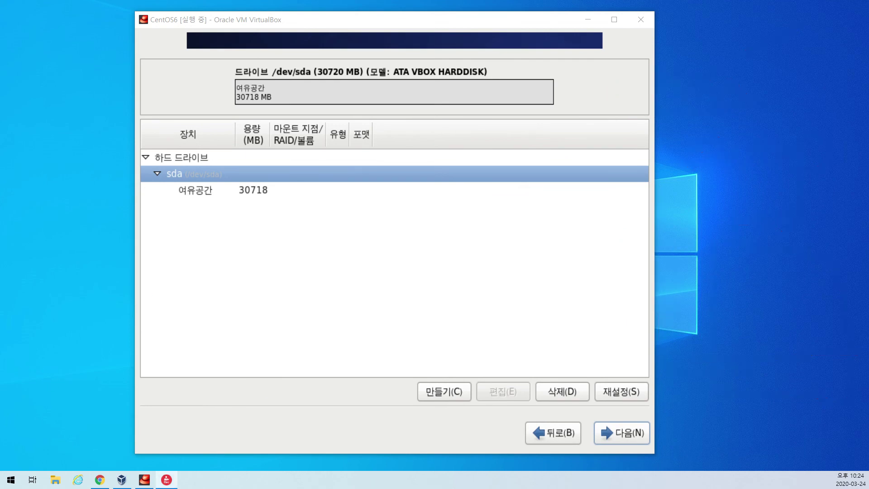
{"action": "left_click_drag", "start_coordinate": [744, 36], "coordinate": [683, 78]}
{"action": "mouse_move", "coordinate": [678, 111]}
{"action": "left_mouse_down"}
{"action": "mouse_move", "coordinate": [671, 113]}
{"action": "mouse_move", "coordinate": [693, 136]}
{"action": "mouse_move", "coordinate": [732, 126]}
{"action": "mouse_move", "coordinate": [753, 196]}
{"action": "mouse_move", "coordinate": [751, 131]}
{"action": "mouse_move", "coordinate": [764, 138]}
{"action": "mouse_move", "coordinate": [753, 144]}
{"action": "left_mouse_up"}
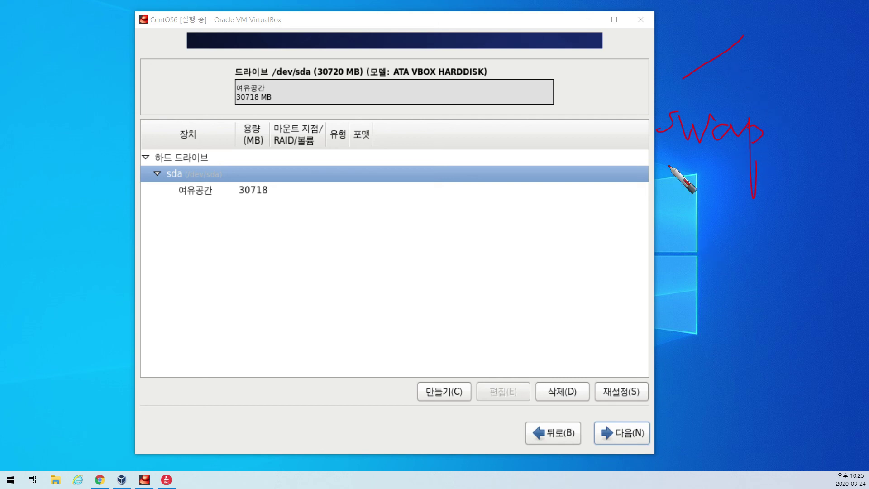
{"action": "mouse_move", "coordinate": [702, 241]}
{"action": "left_mouse_down"}
{"action": "mouse_move", "coordinate": [667, 269]}
{"action": "mouse_move", "coordinate": [731, 268]}
{"action": "mouse_move", "coordinate": [753, 281]}
{"action": "mouse_move", "coordinate": [787, 282]}
{"action": "left_mouse_up"}
{"action": "mouse_move", "coordinate": [687, 310]}
{"action": "left_mouse_down"}
{"action": "mouse_move", "coordinate": [685, 325]}
{"action": "mouse_move", "coordinate": [714, 330]}
{"action": "mouse_move", "coordinate": [765, 310]}
{"action": "left_mouse_up"}
{"action": "mouse_move", "coordinate": [696, 364]}
{"action": "left_mouse_down"}
{"action": "mouse_move", "coordinate": [675, 382]}
{"action": "mouse_move", "coordinate": [727, 371]}
{"action": "mouse_move", "coordinate": [729, 384]}
{"action": "mouse_move", "coordinate": [770, 364]}
{"action": "left_mouse_up"}
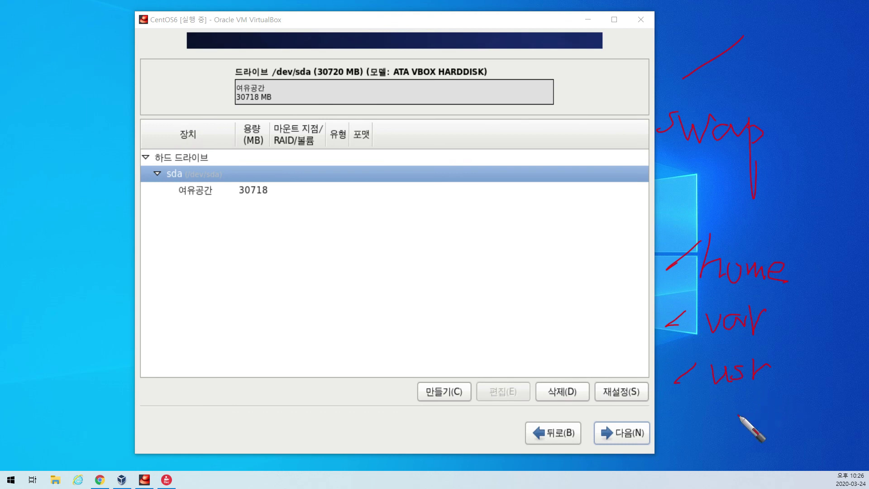
{"action": "left_click_drag", "start_coordinate": [702, 407], "coordinate": [684, 422]}
{"action": "left_click_drag", "start_coordinate": [716, 402], "coordinate": [715, 413]}
{"action": "mouse_move", "coordinate": [731, 402]}
{"action": "left_mouse_down"}
{"action": "mouse_move", "coordinate": [755, 404]}
{"action": "mouse_move", "coordinate": [755, 414]}
{"action": "mouse_move", "coordinate": [795, 435]}
{"action": "mouse_move", "coordinate": [807, 430]}
{"action": "left_mouse_up"}
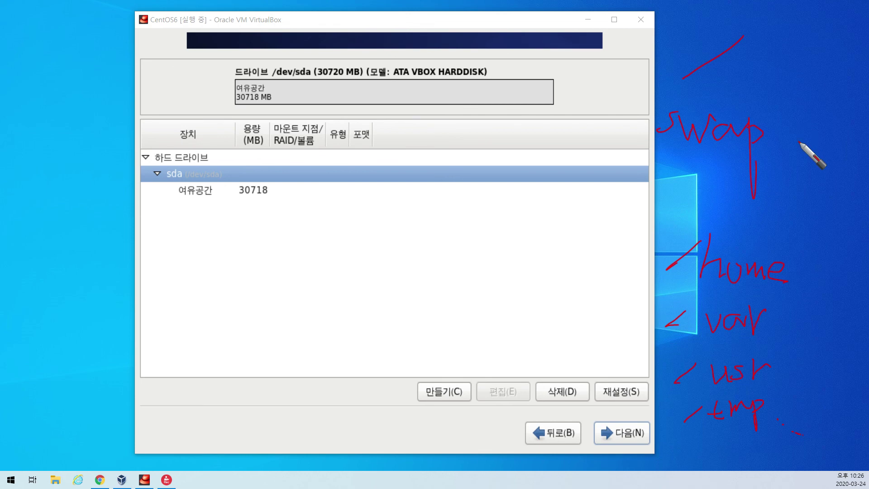
{"action": "mouse_move", "coordinate": [639, 187]}
{"action": "left_mouse_down"}
{"action": "mouse_move", "coordinate": [846, 3]}
{"action": "mouse_move", "coordinate": [664, 13]}
{"action": "mouse_move", "coordinate": [666, 186]}
{"action": "left_mouse_up"}
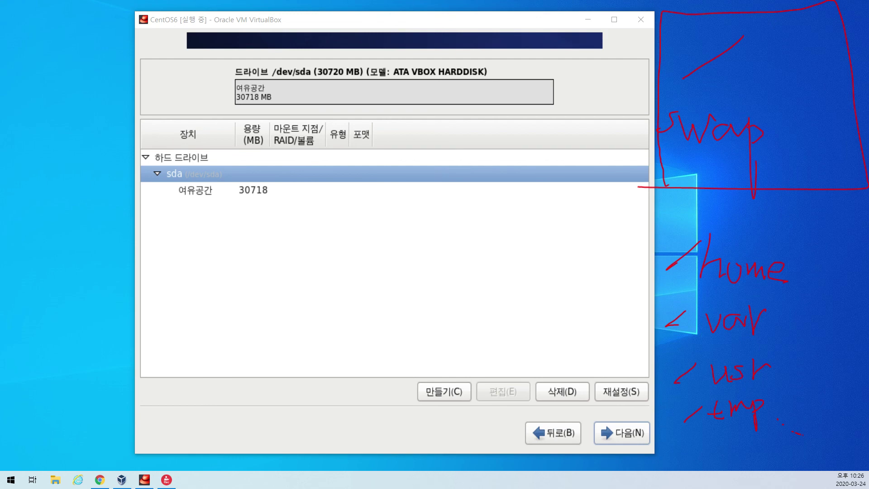
Select sda's 30718 MB free space and create a Standard Partition there.
{"action": "left_click", "coordinate": [232, 194]}
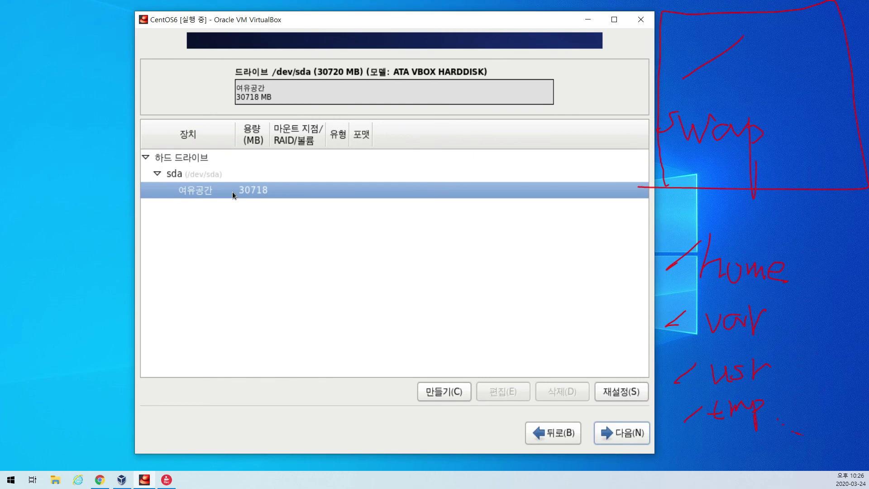
{"action": "left_click", "coordinate": [453, 392]}
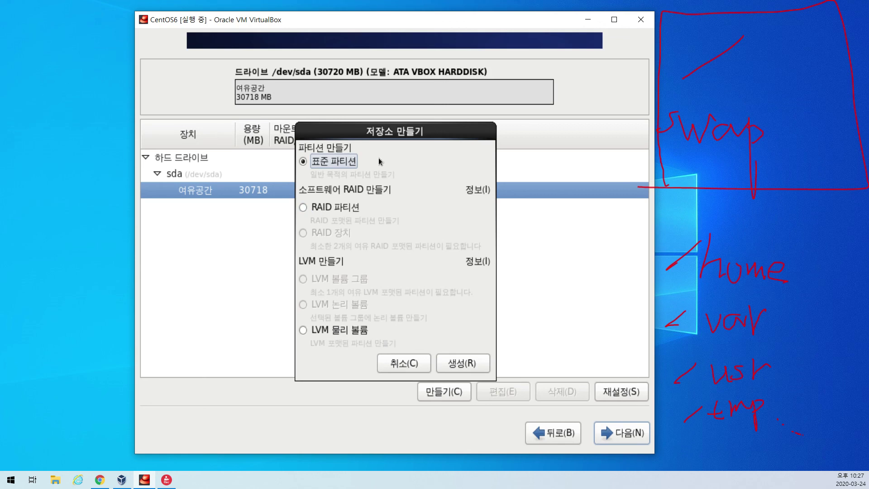
{"action": "left_click", "coordinate": [467, 368]}
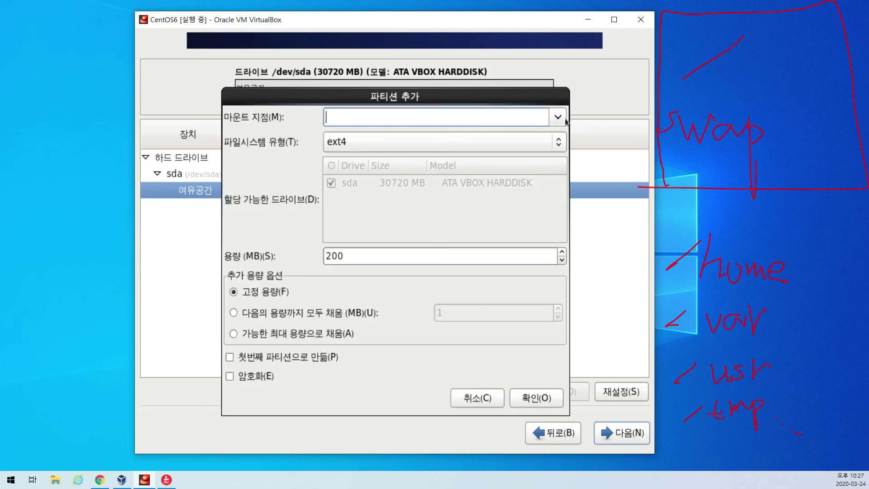
Choose / from the Mount Point dropdown in the Add Partition dialog.
{"action": "left_click", "coordinate": [557, 120]}
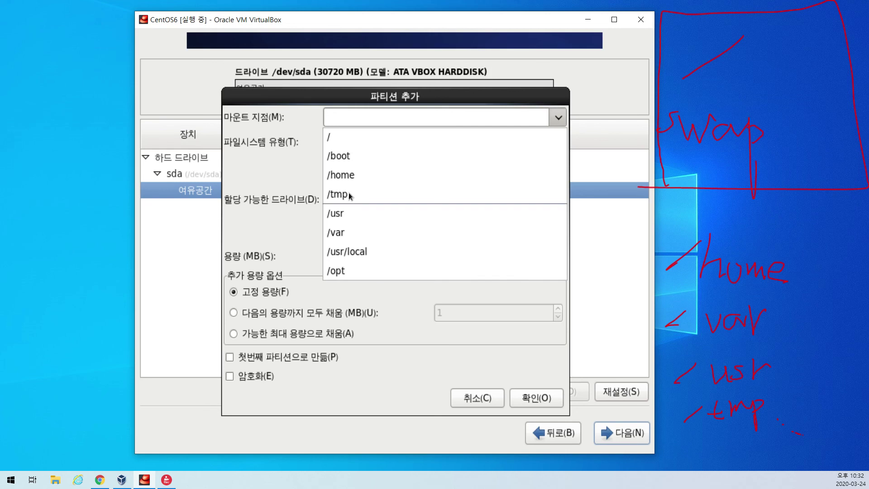
{"action": "left_click", "coordinate": [351, 139]}
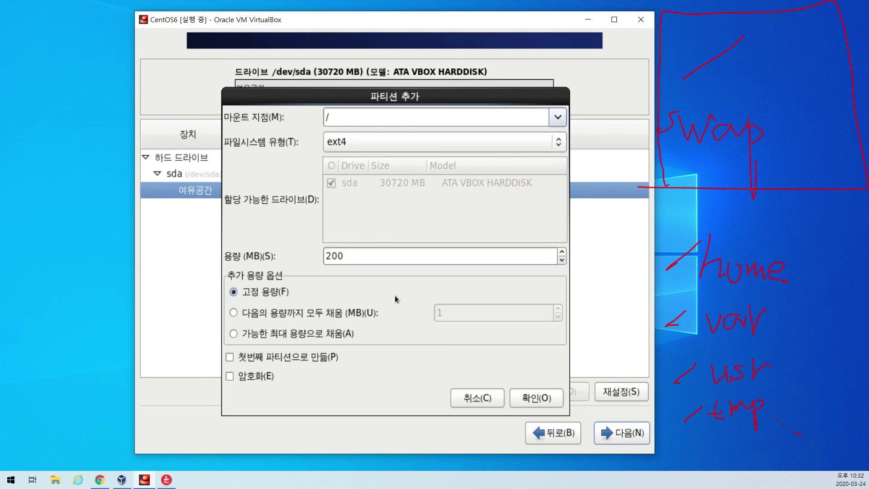